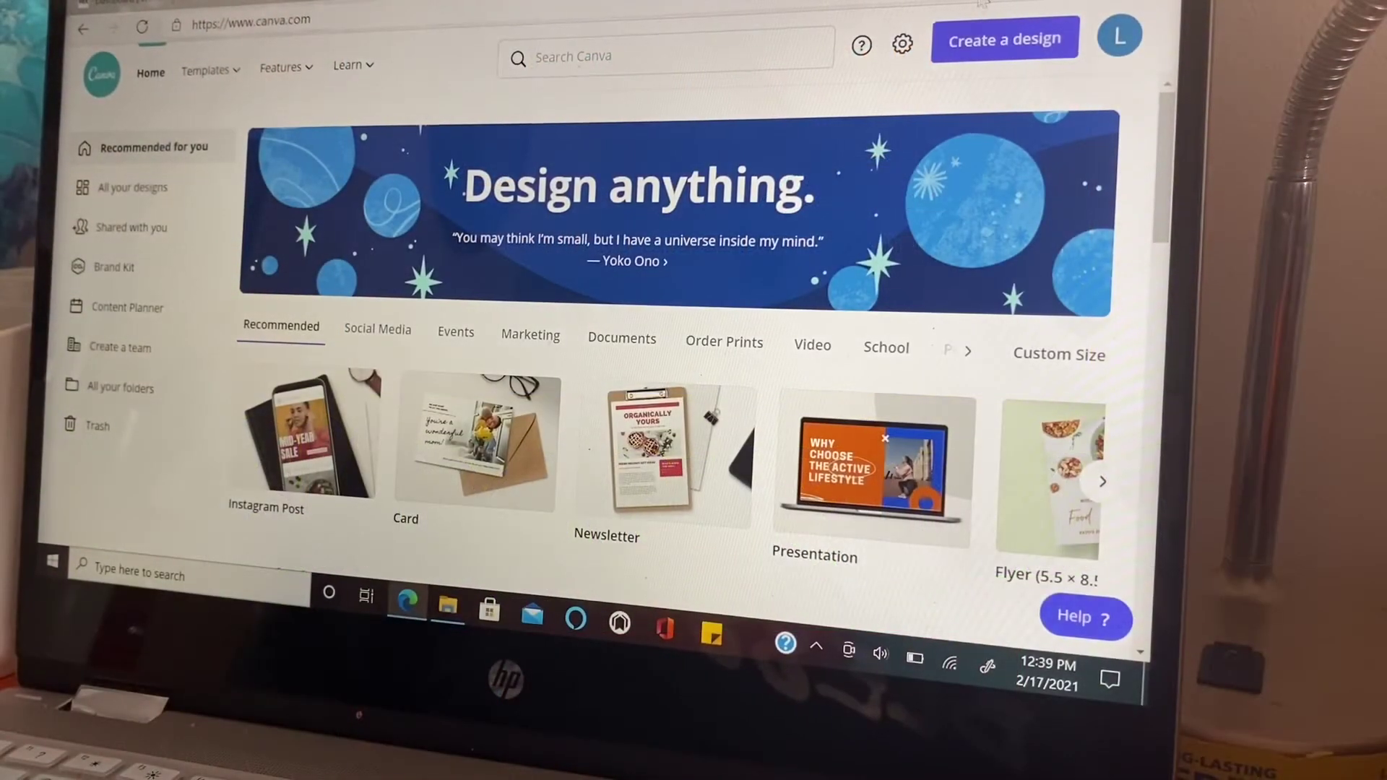
Step: Create a new blank Flyer design at 5.5 × 8.5 inches
left_click(956, 45)
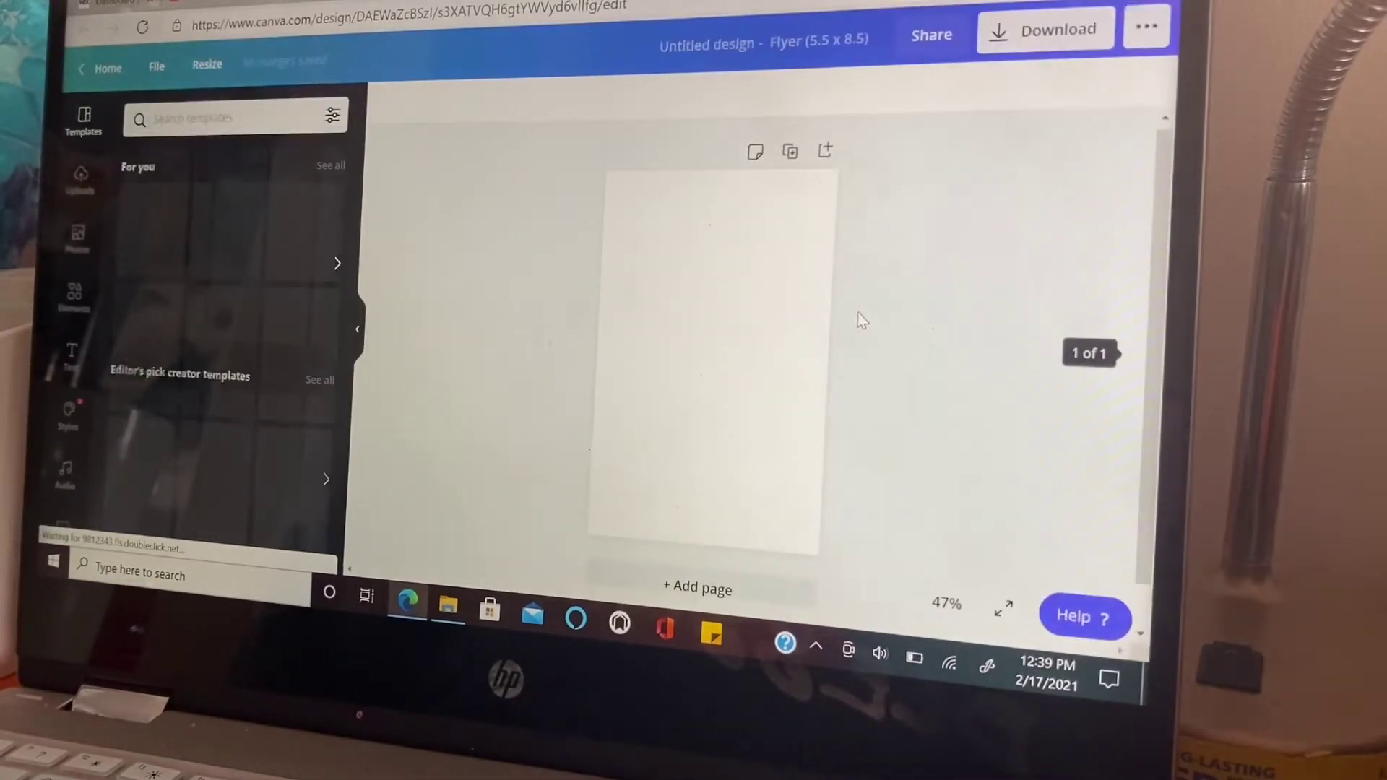
scroll(66, 433, "down", 3)
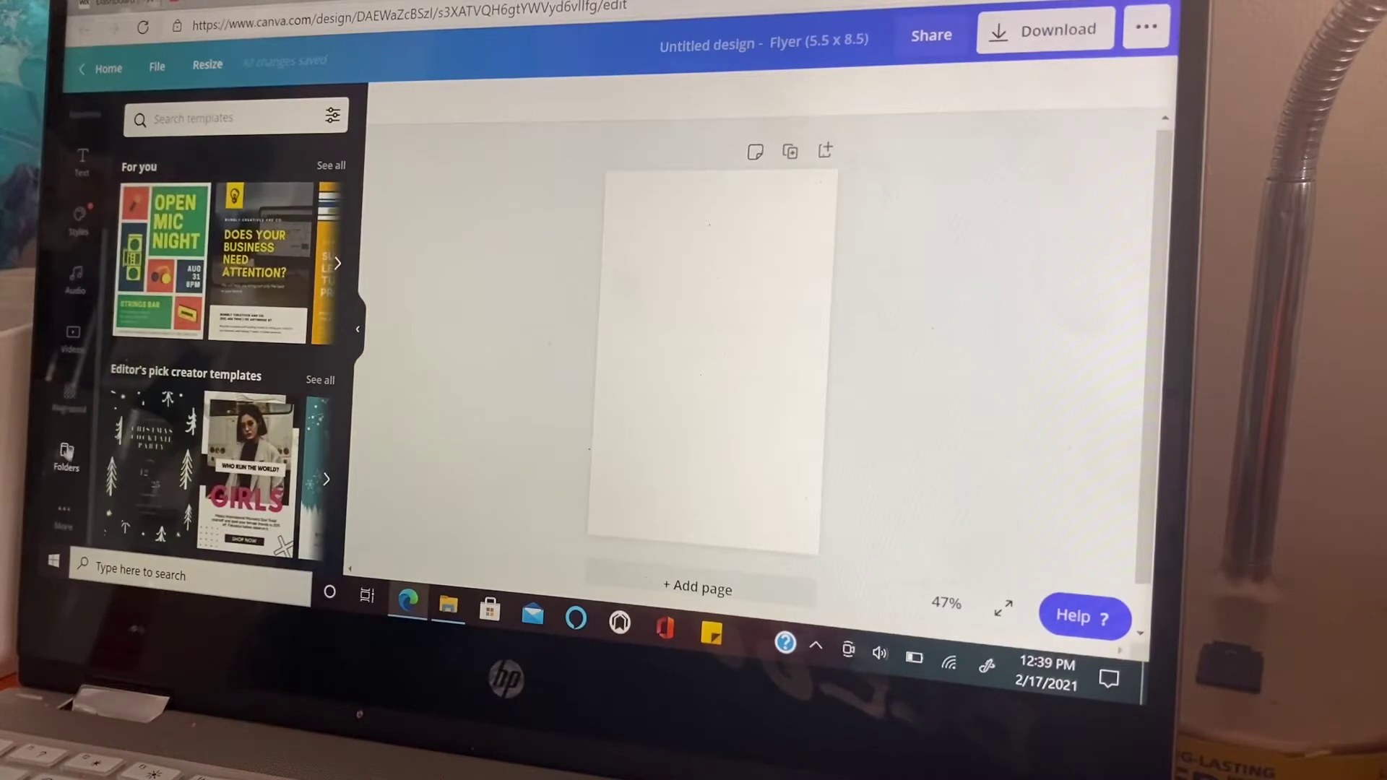
Step: Fill the flyer page with the recently used peach background colour
left_click(69, 423)
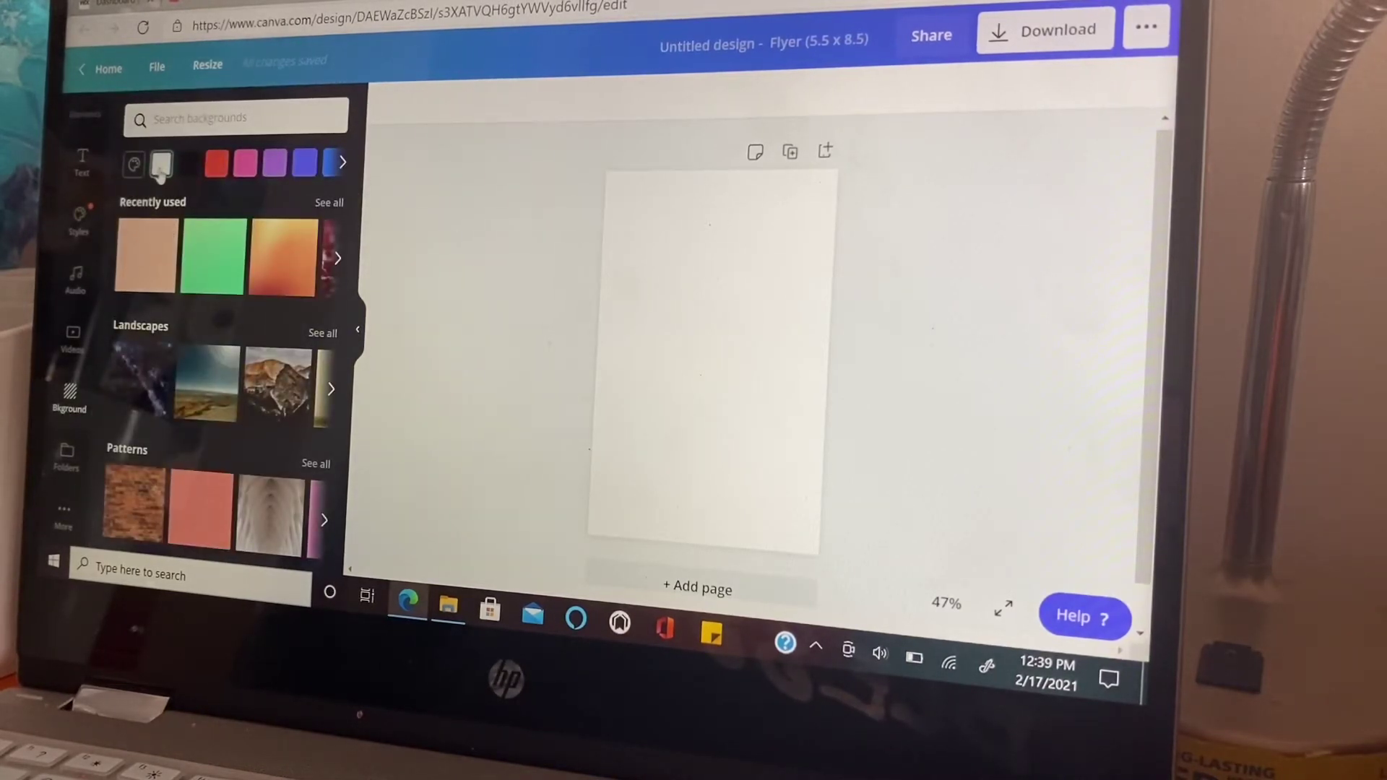
left_click(165, 258)
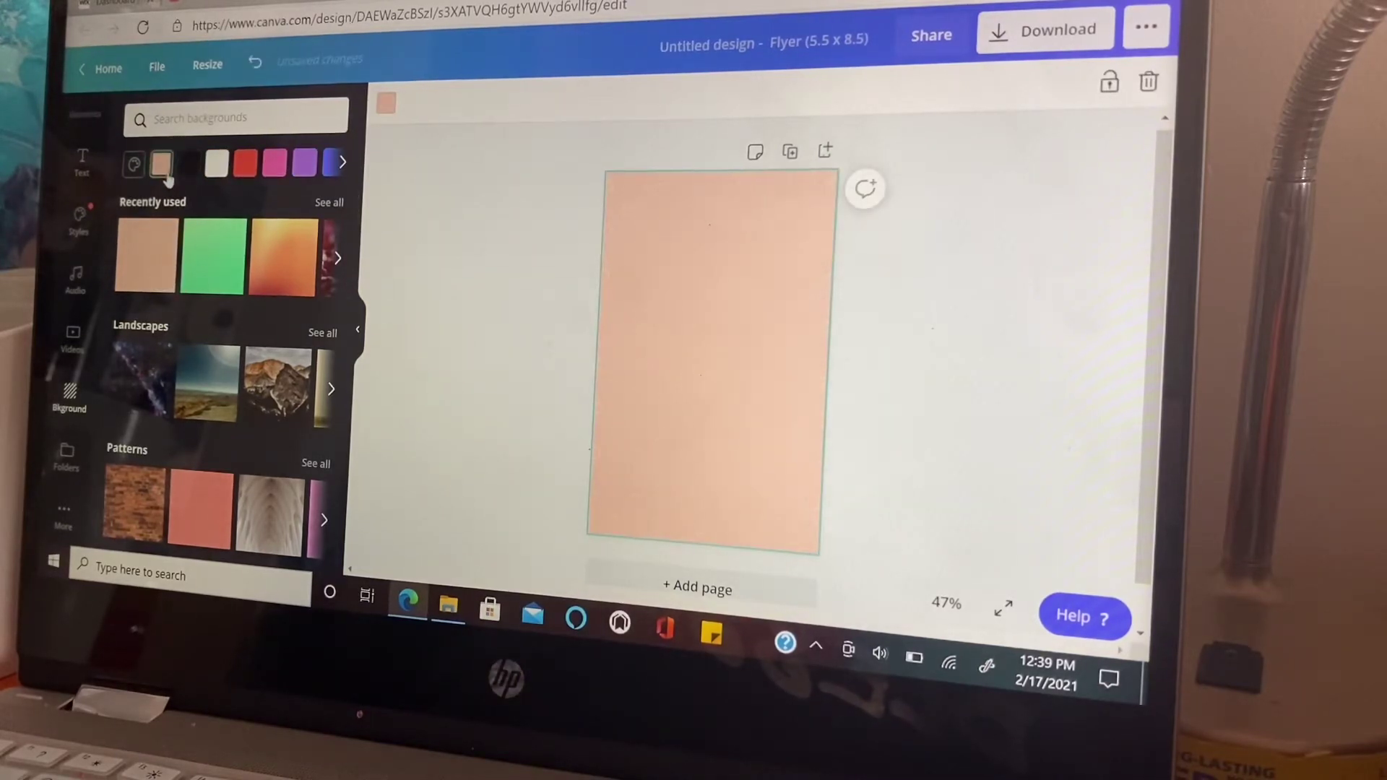
scroll(65, 312, "up", 3)
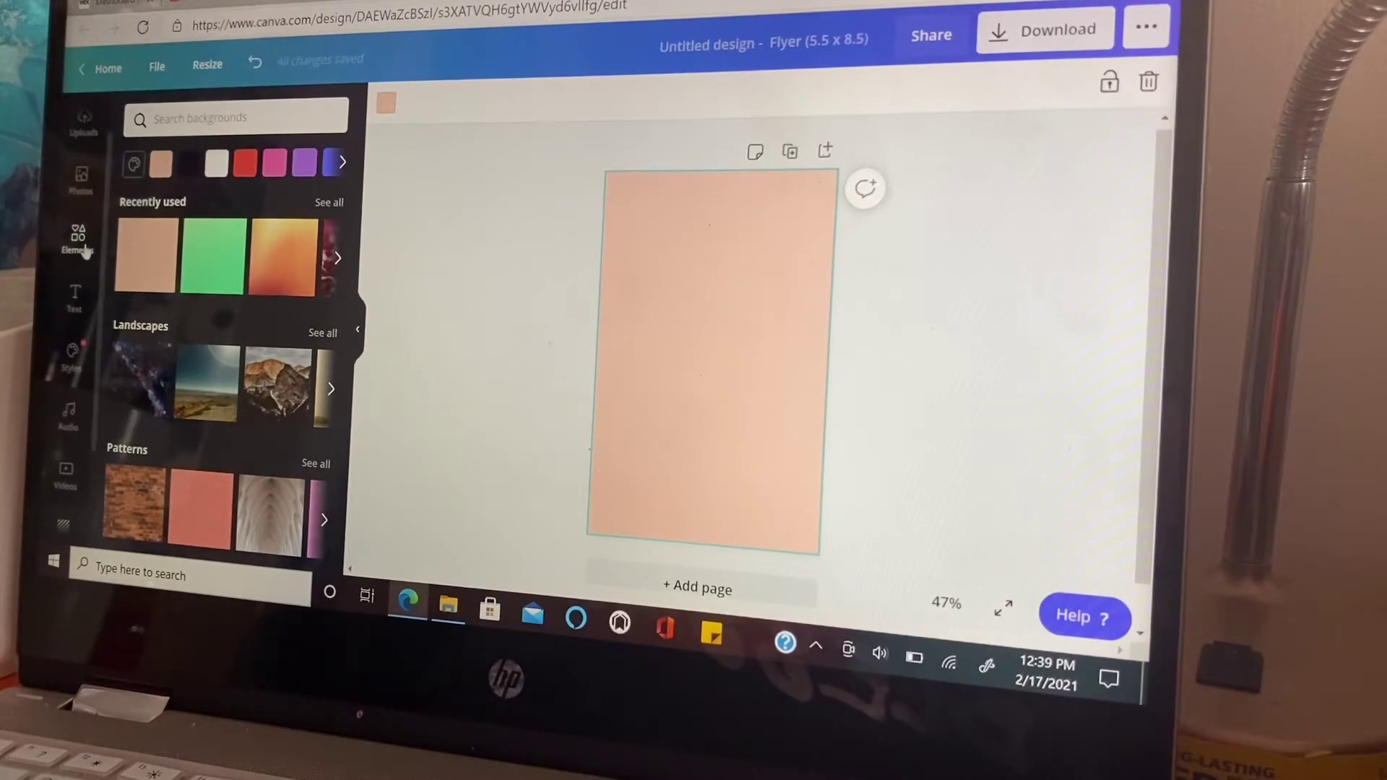
Step: Search Elements for 'phone' and place the phone frame graphic at the flyer's centre
left_click(85, 252)
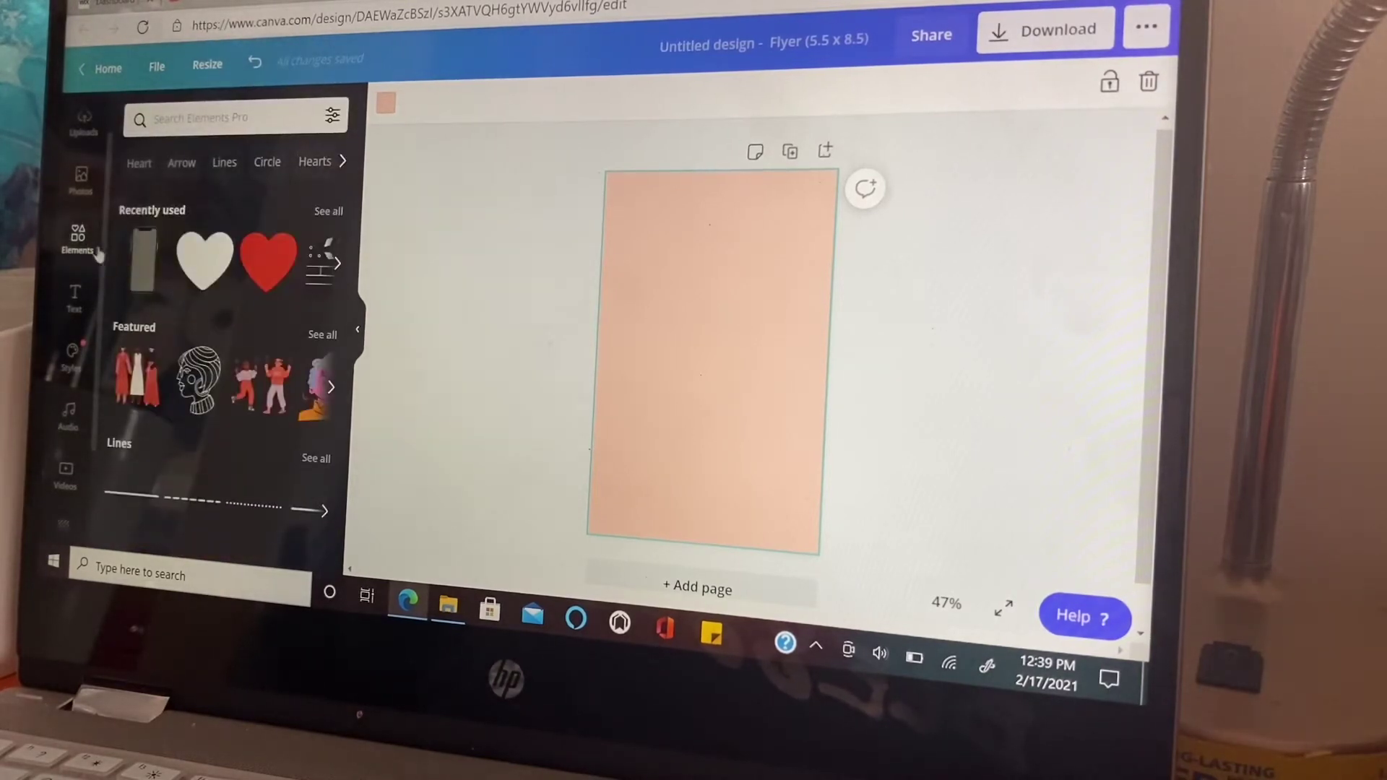
left_click(190, 120)
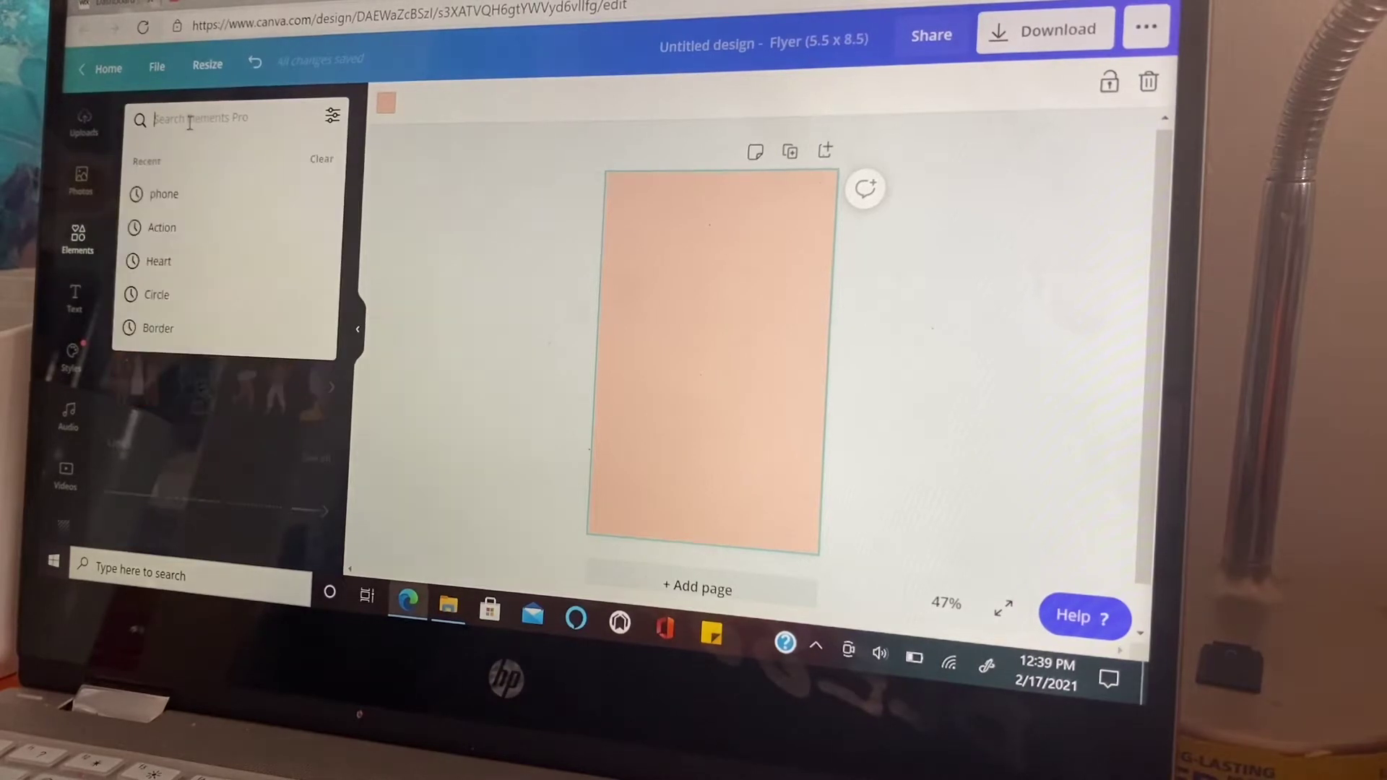
left_click(187, 200)
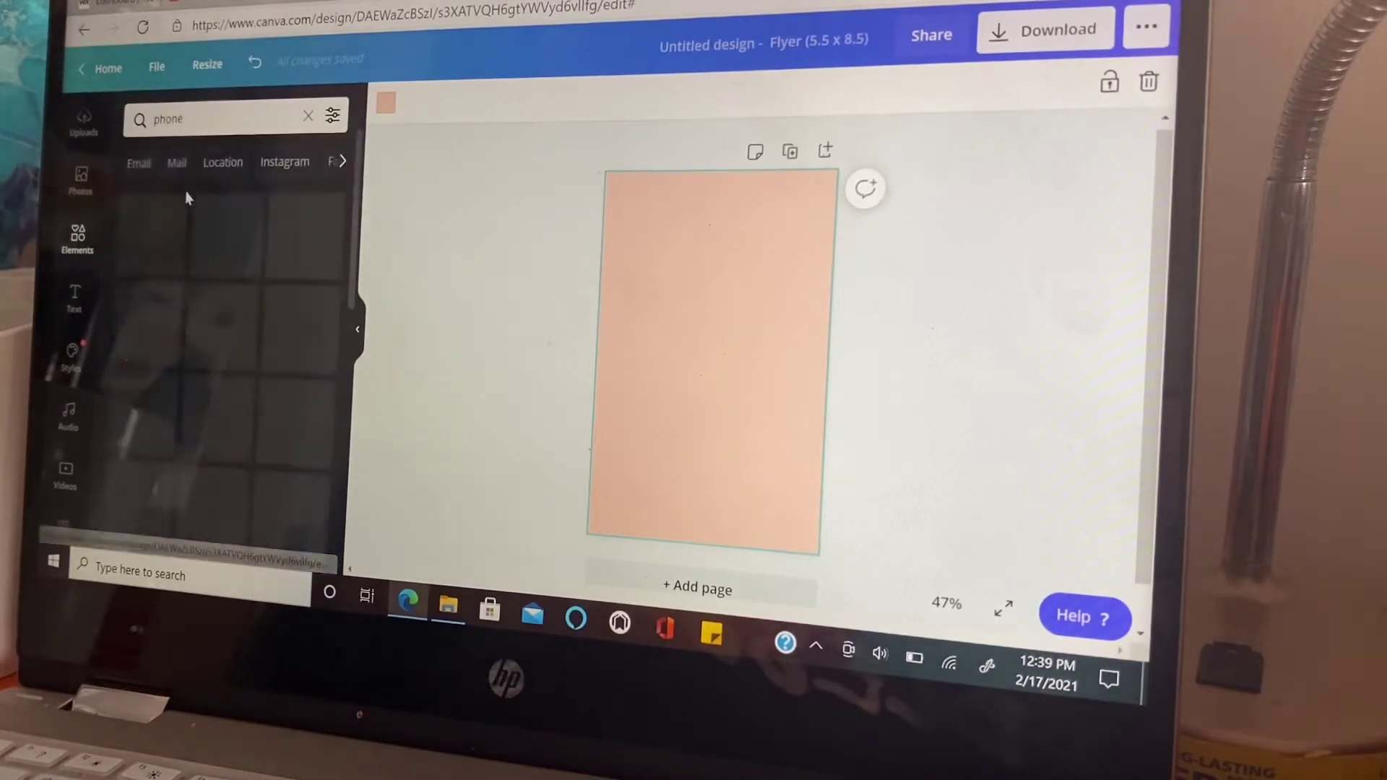
left_click(231, 122)
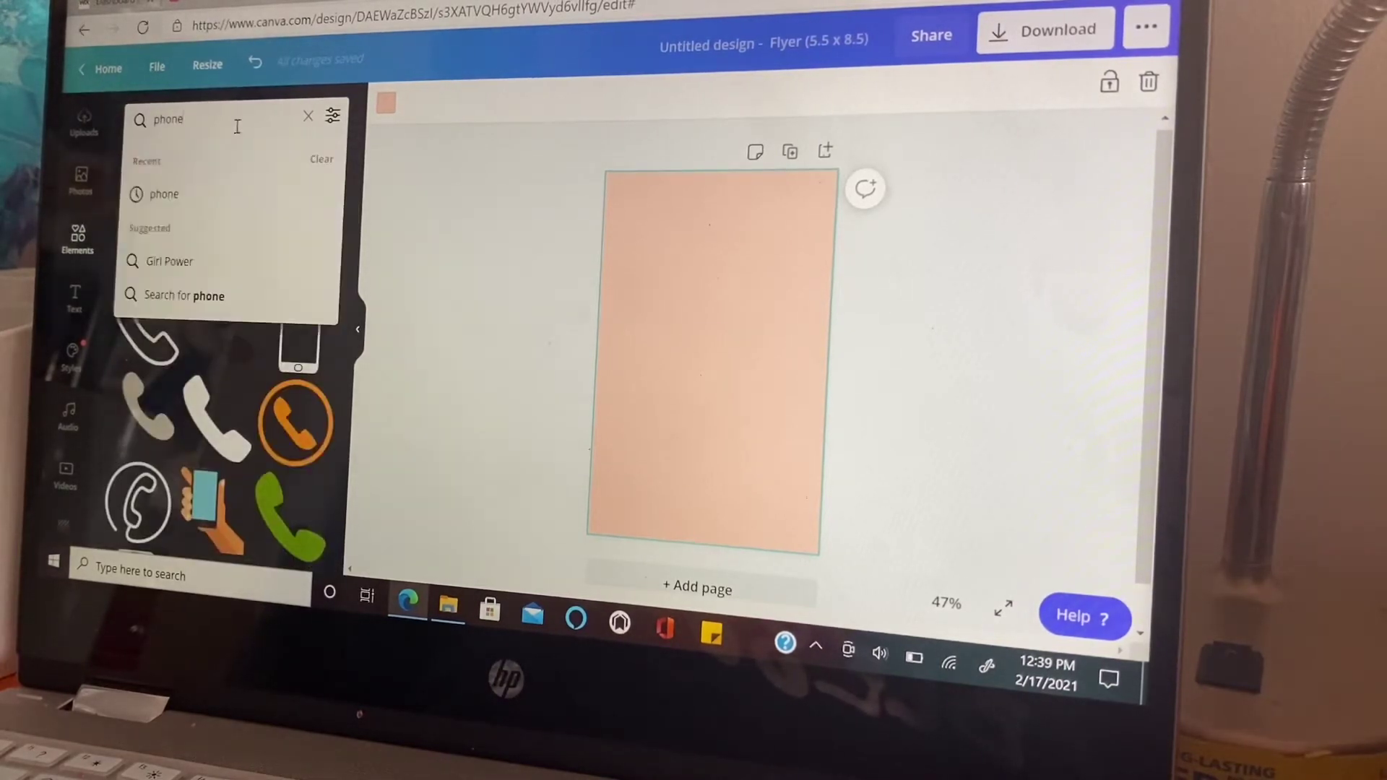
left_click(309, 117)
type("comp")
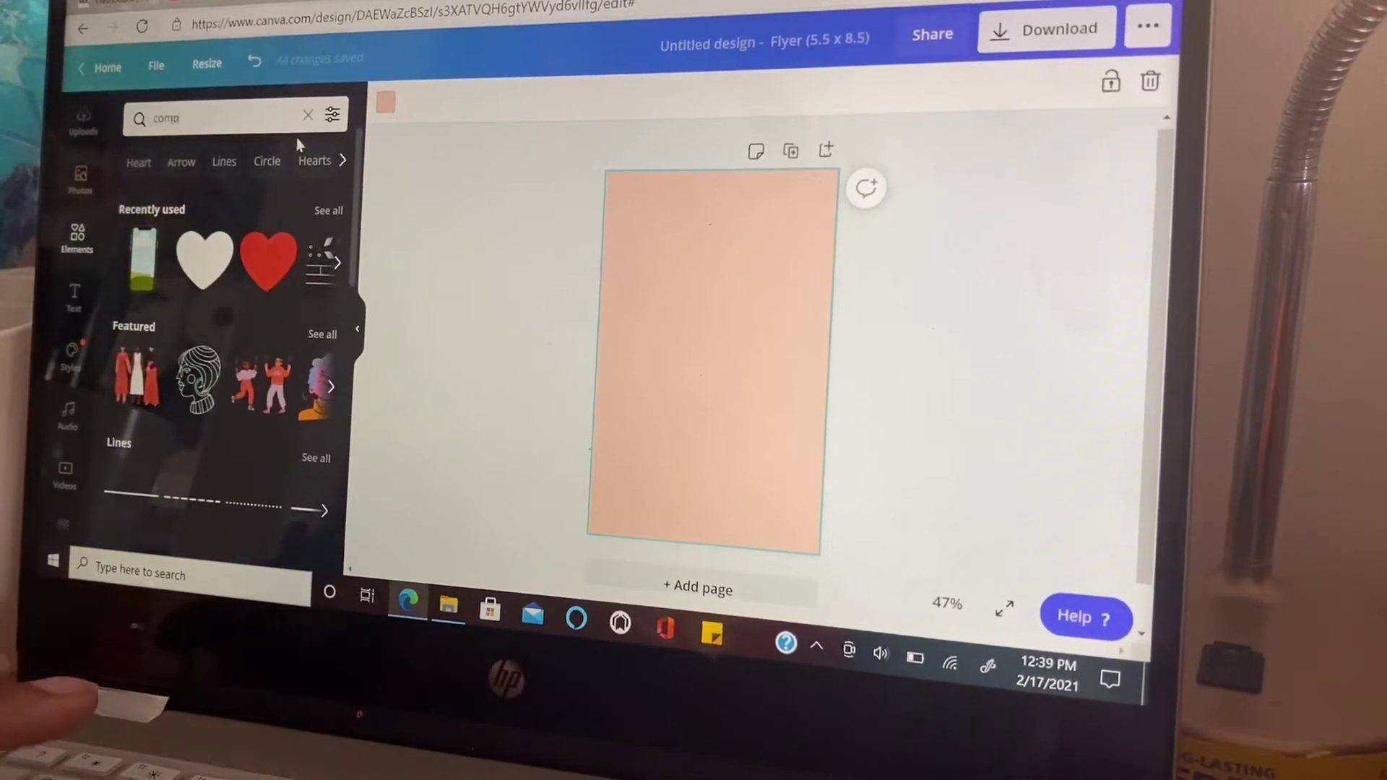
type("ute")
key("Return")
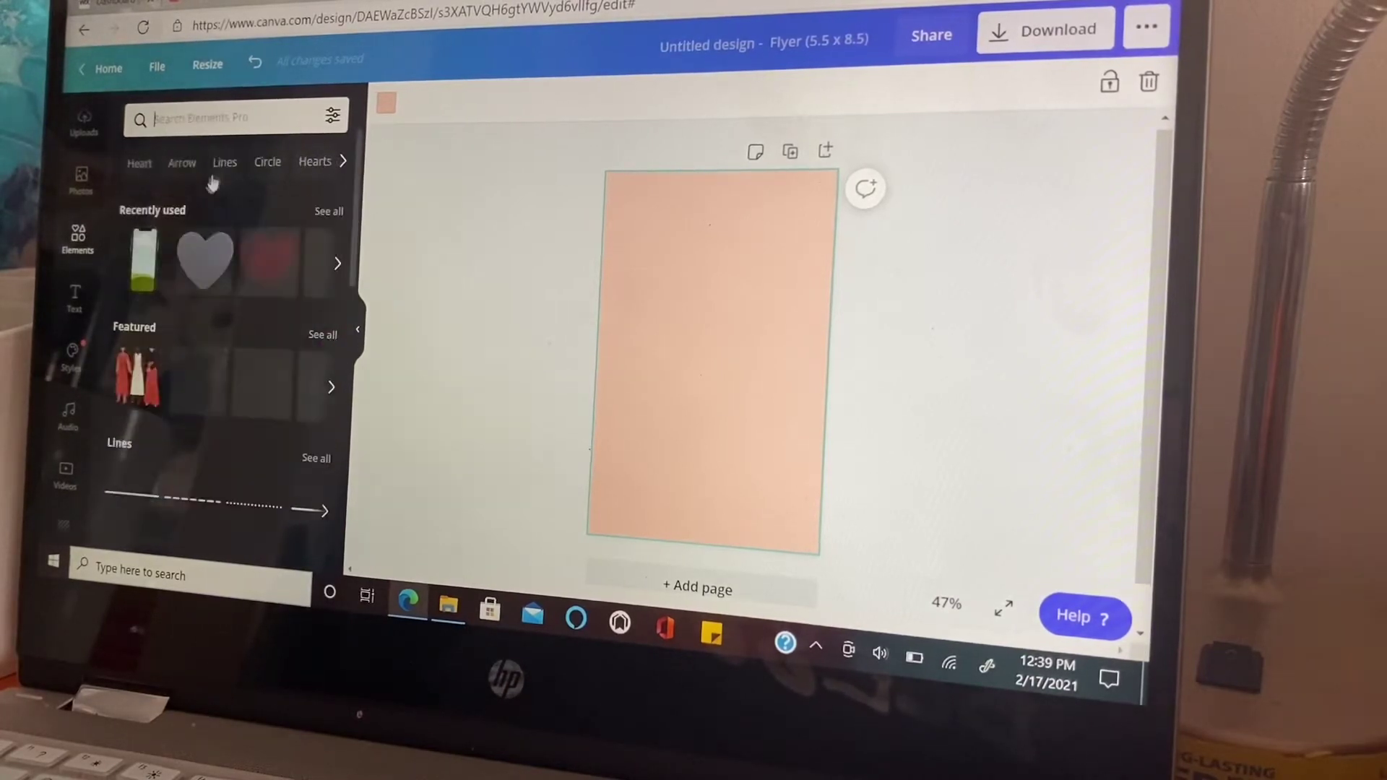
left_click(308, 117)
left_click(144, 260)
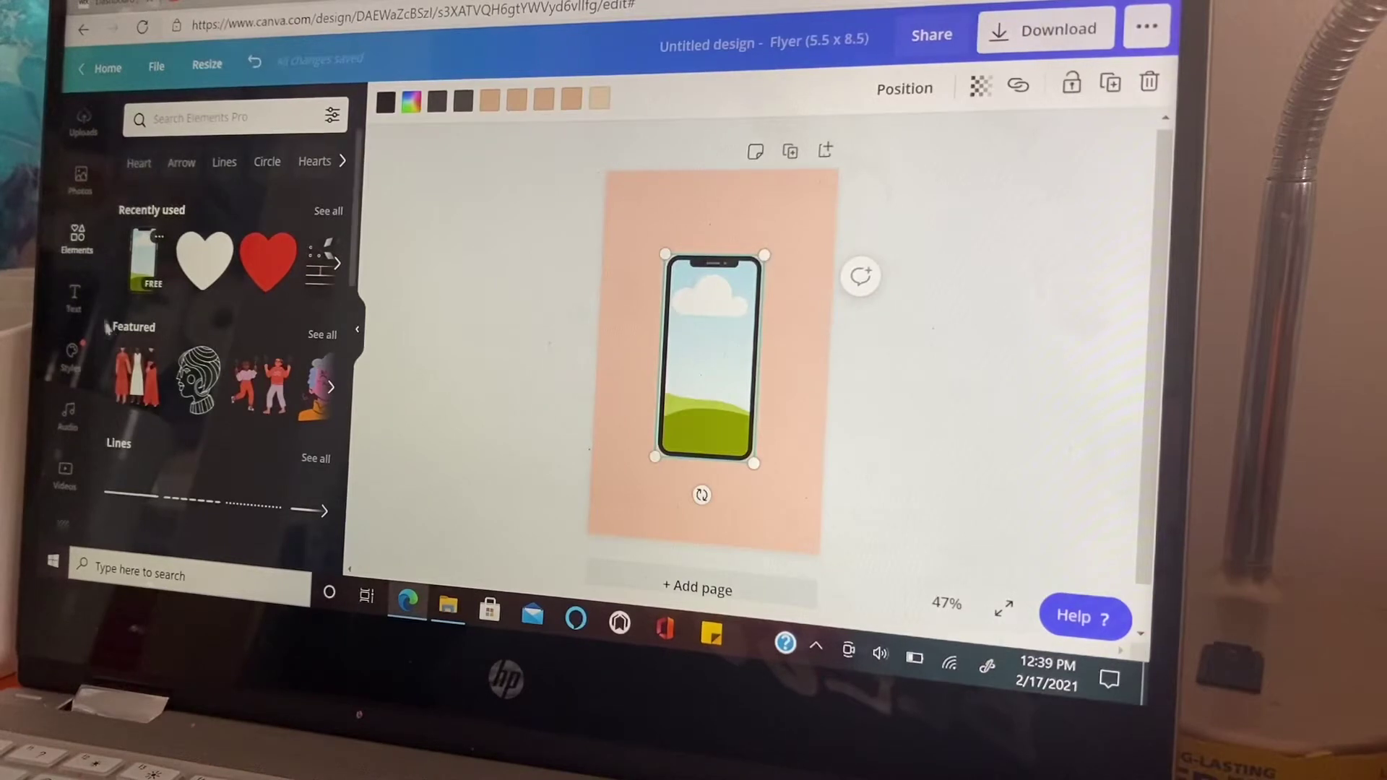
left_click(84, 142)
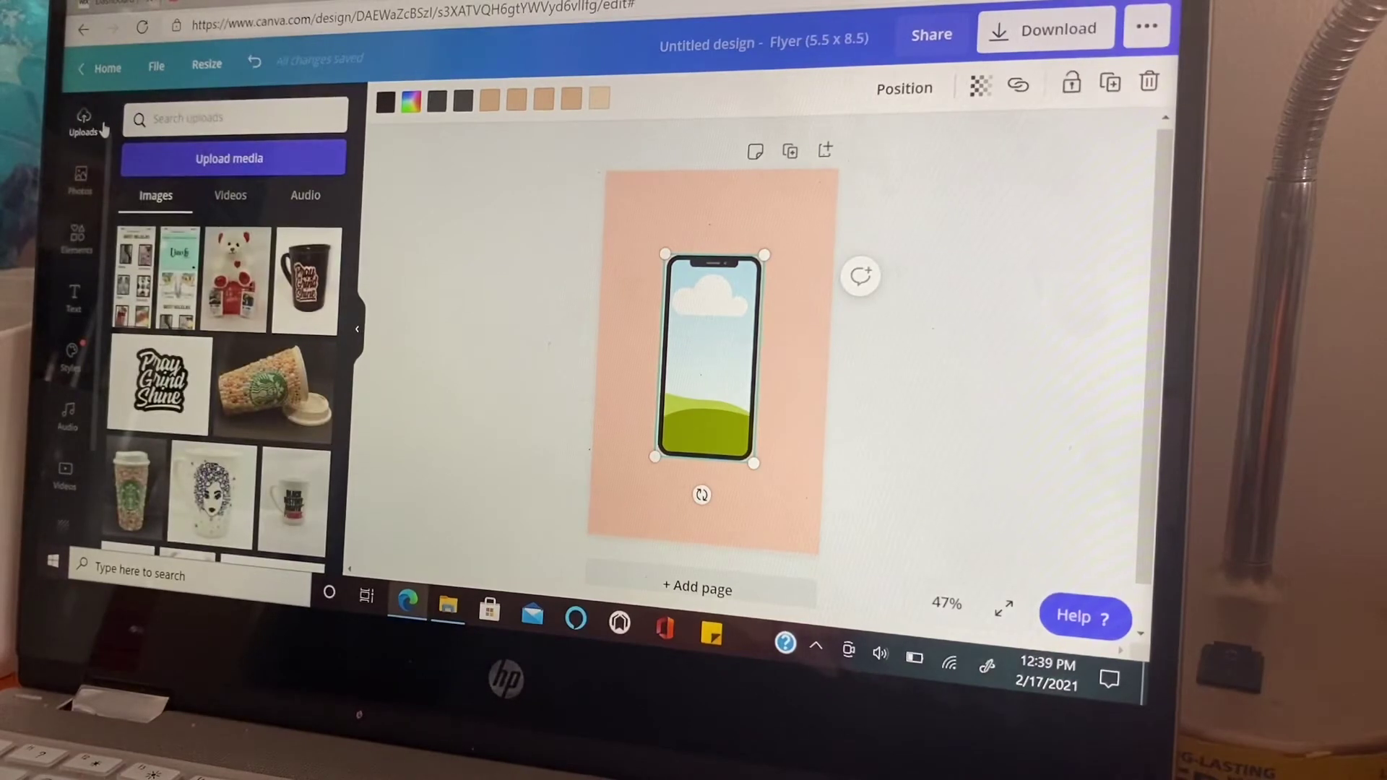
Step: Drop the website screenshot into the phone frame, then remove it again
left_click(222, 202)
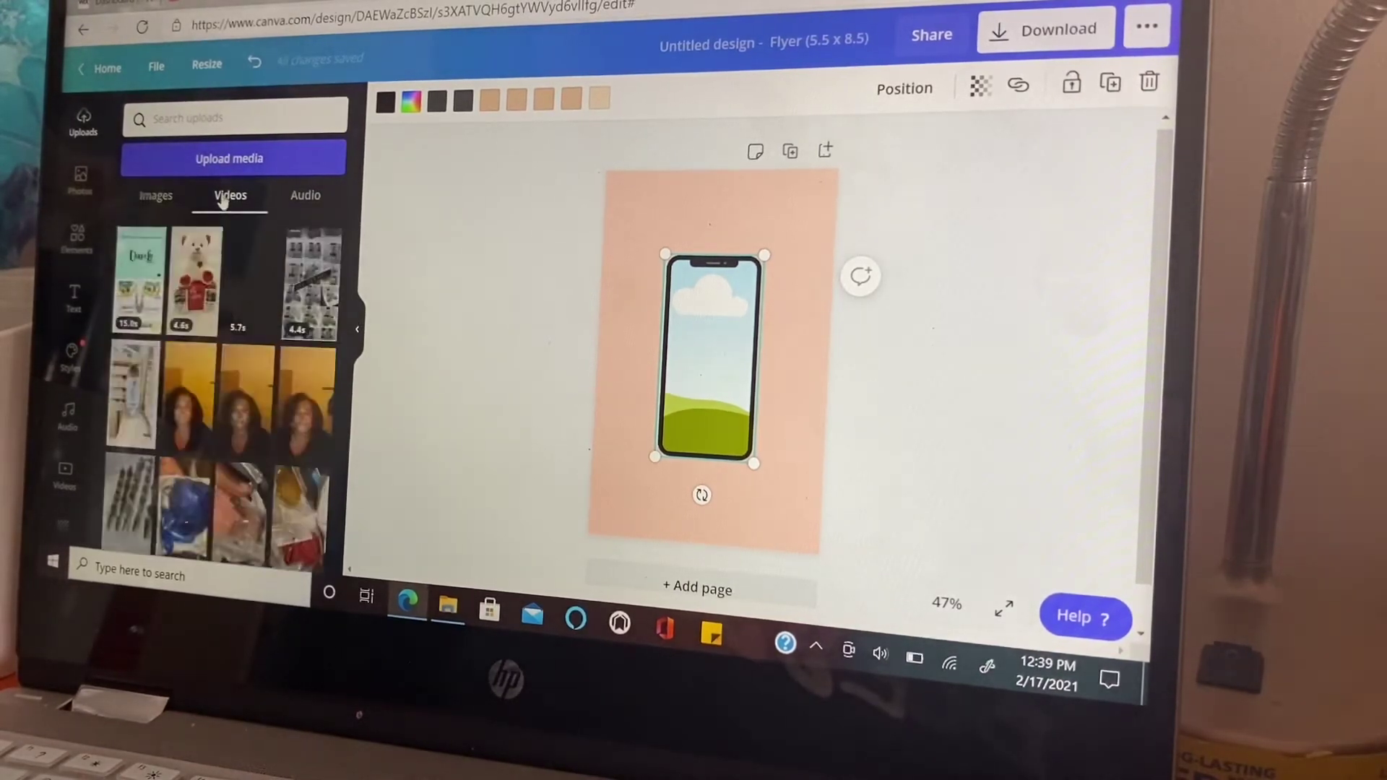
left_click(158, 203)
left_click_drag(135, 279, 749, 484)
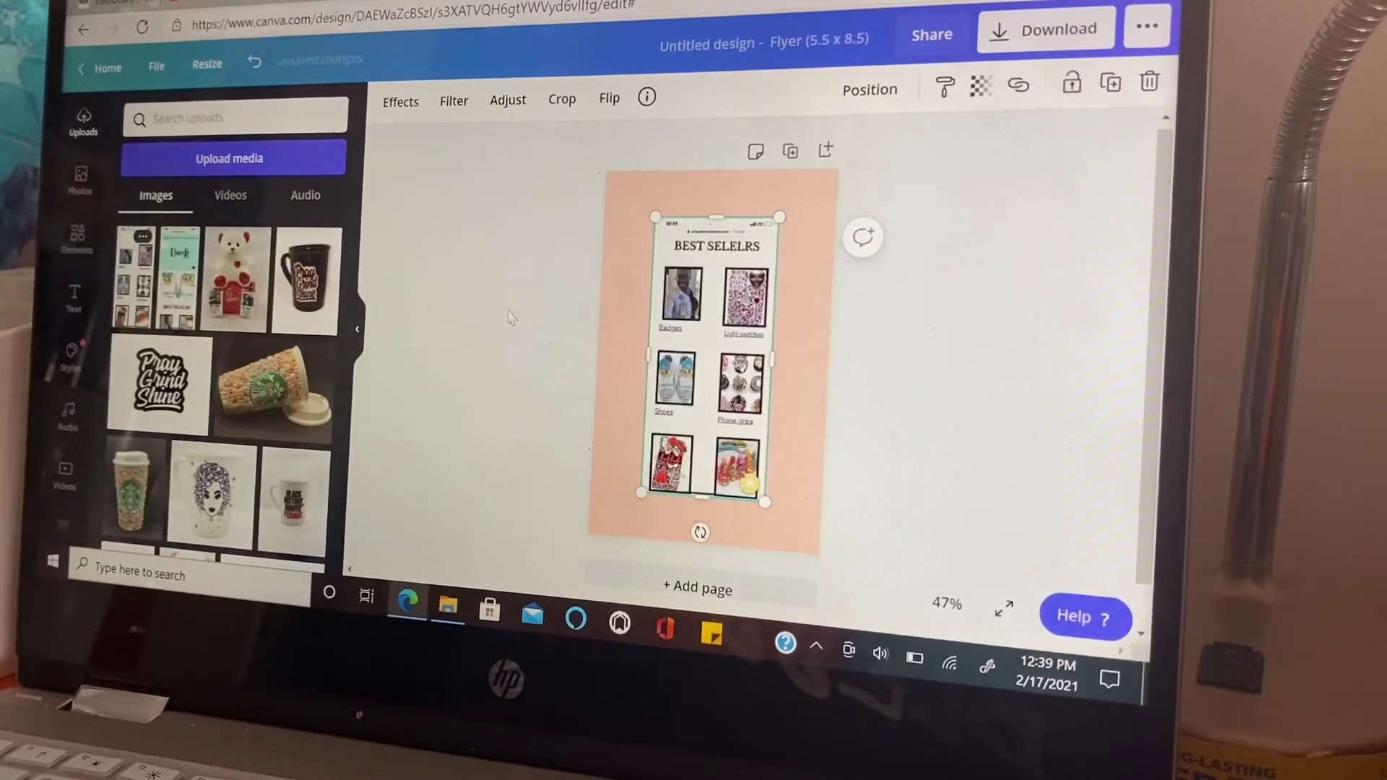
left_click_drag(681, 372, 694, 355)
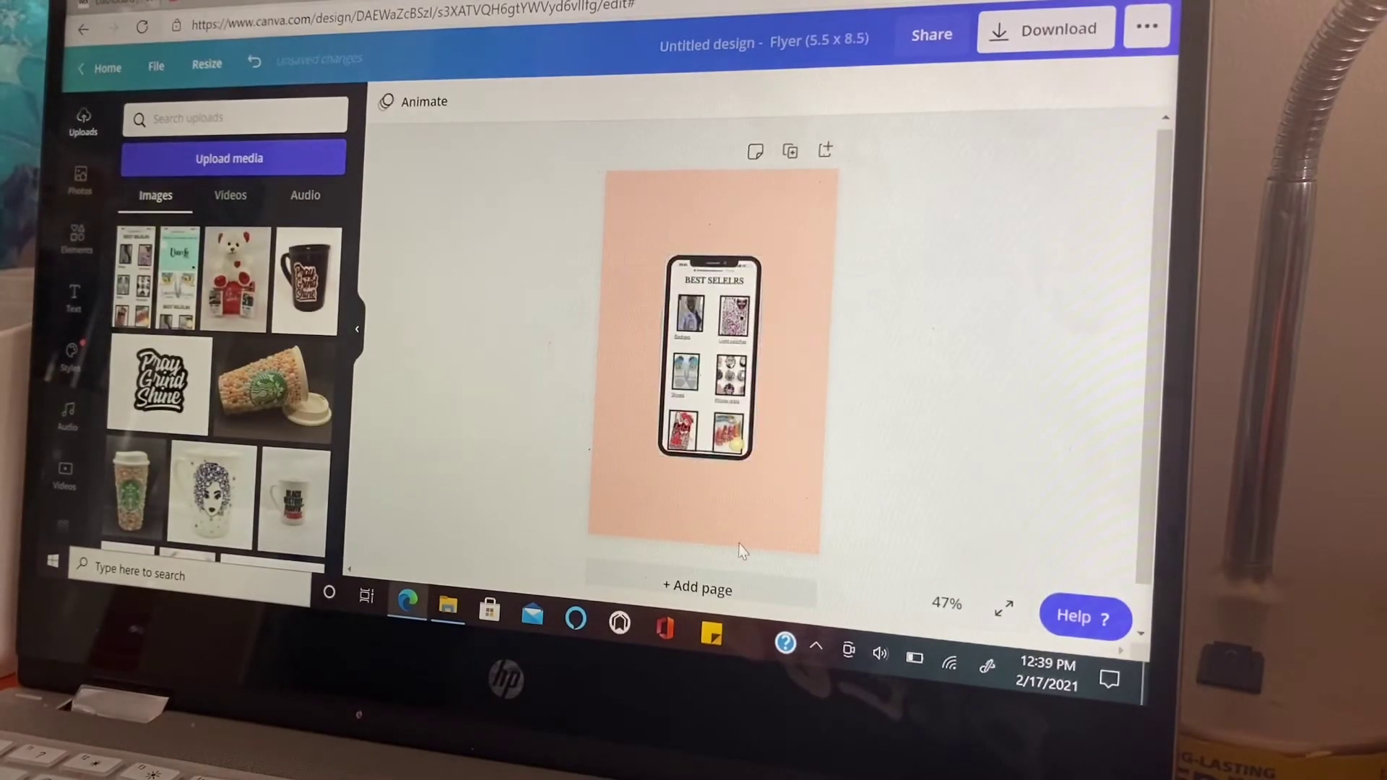
right_click(710, 393)
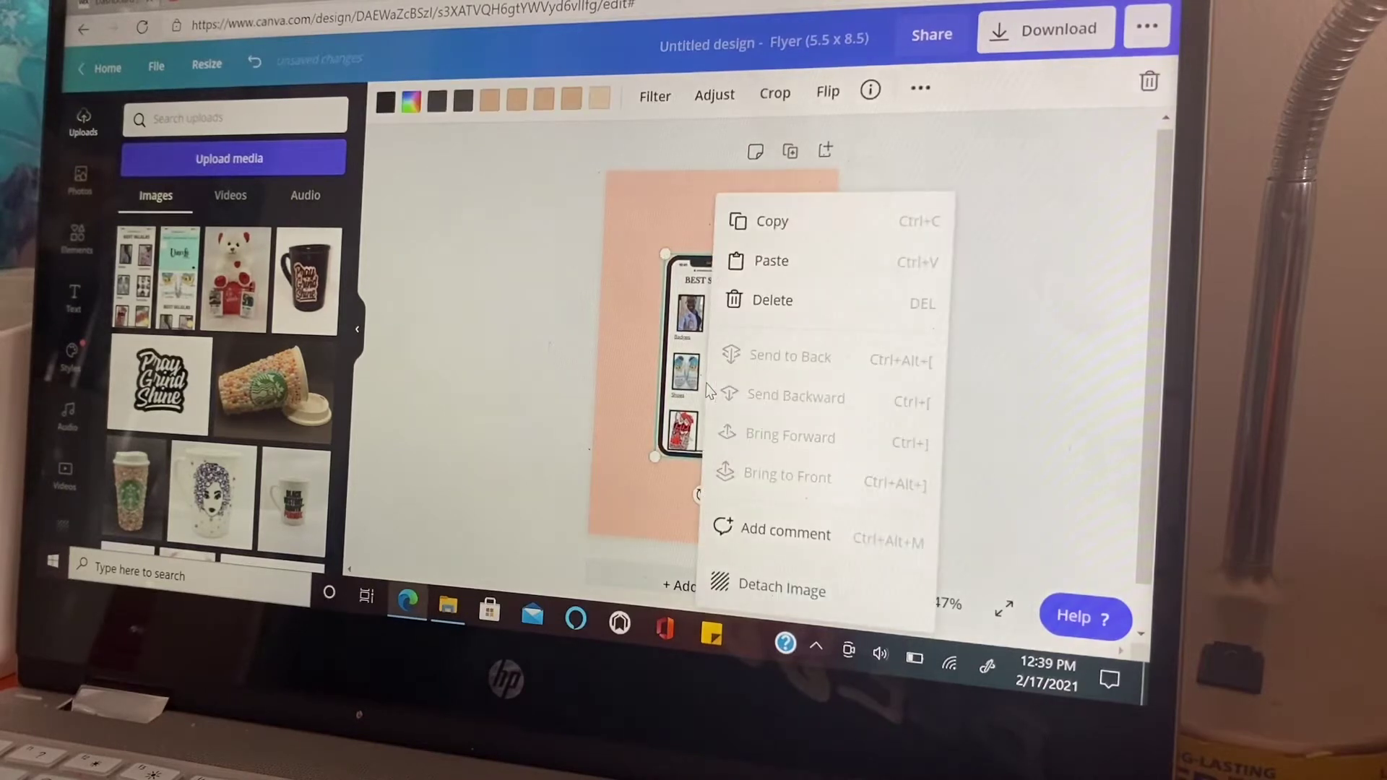
left_click(769, 312)
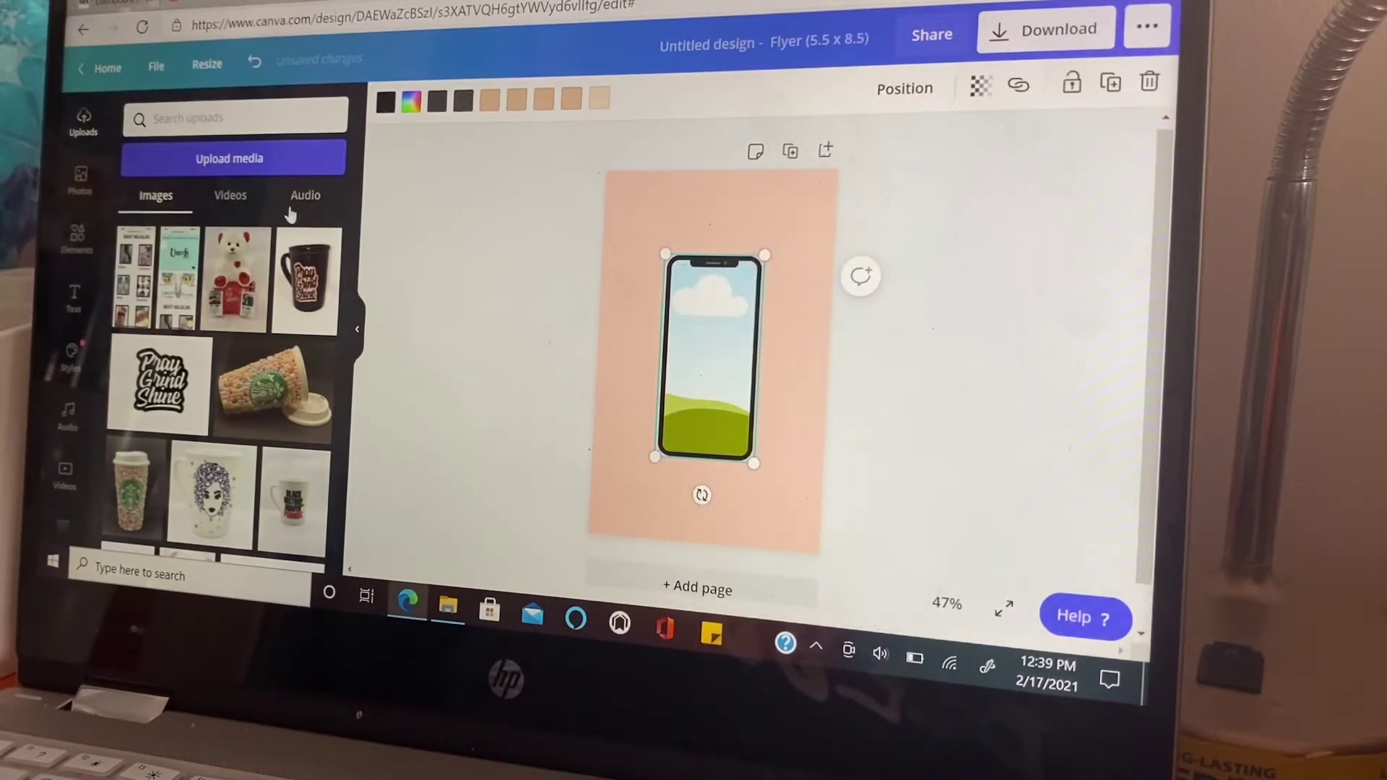
Step: Put the 15-second website video inside the phone frame and enlarge the frame
left_click(230, 197)
left_click(135, 276)
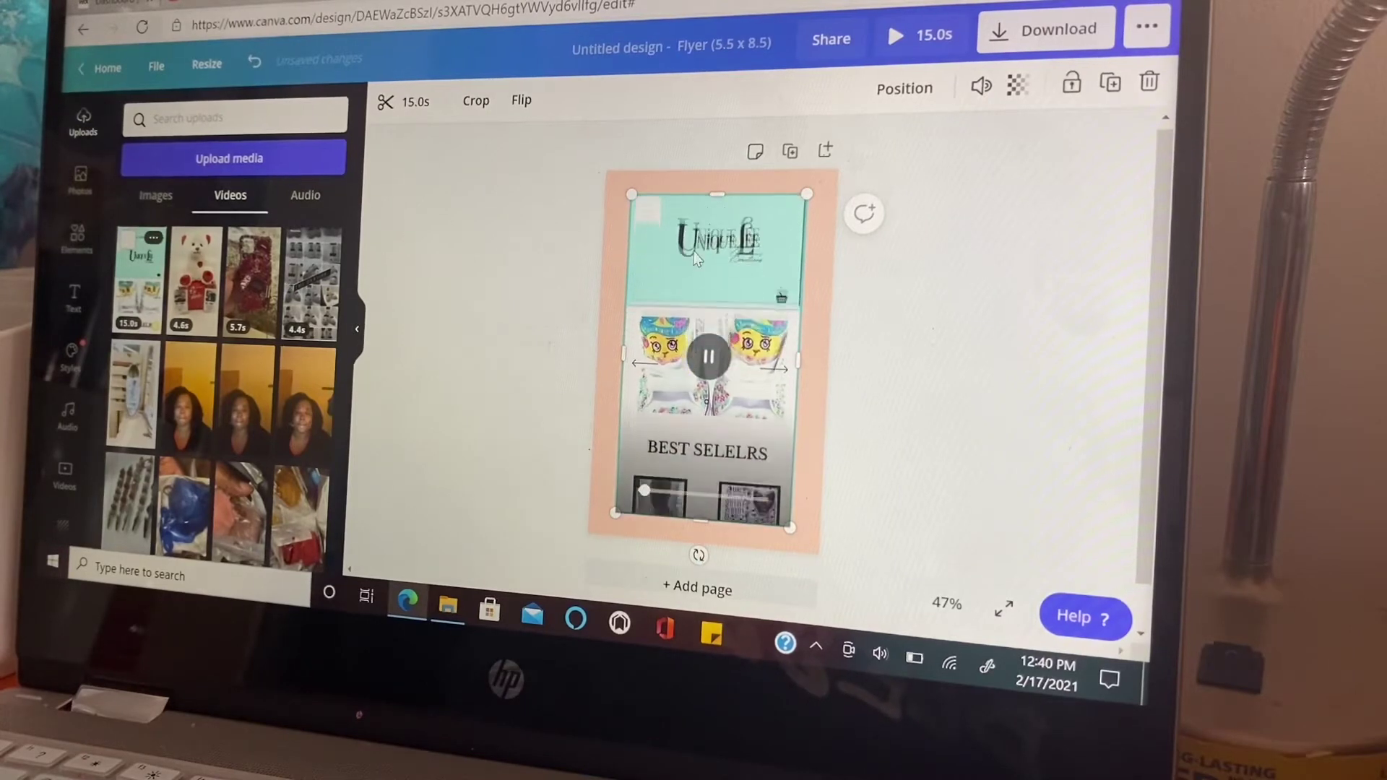
left_click_drag(701, 292, 702, 309)
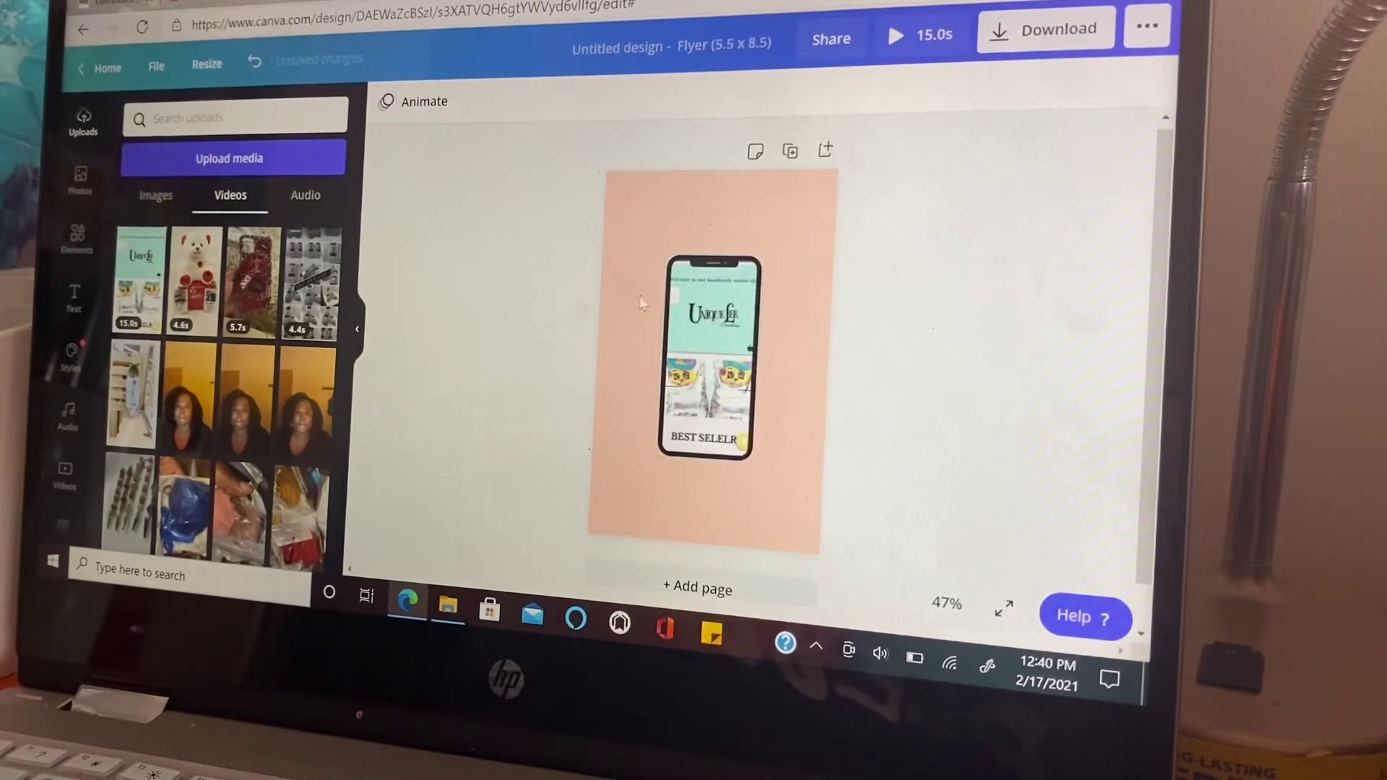
left_click(682, 331)
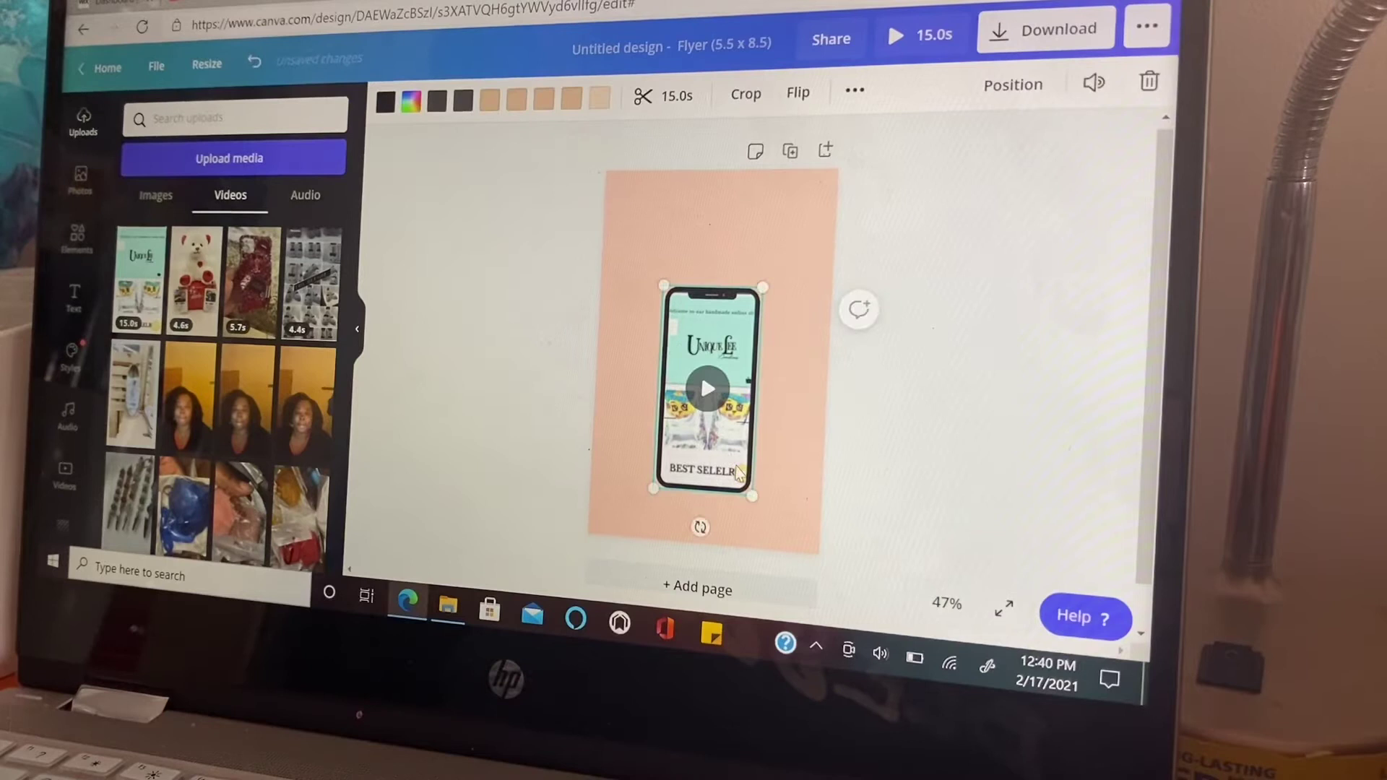
left_click_drag(754, 498, 766, 526)
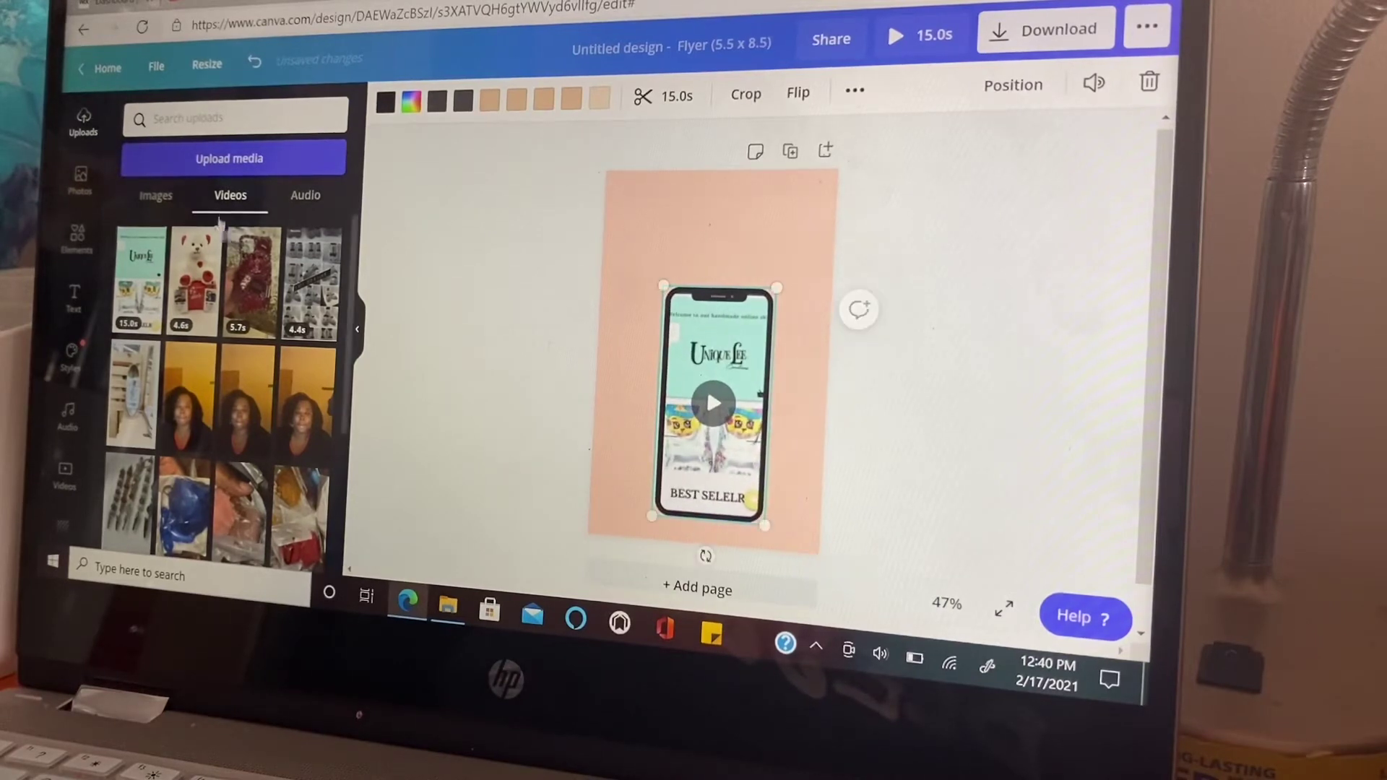
Step: Move the Feelin' Cute headline to the page top and retype FEELIN' as NEW
left_click(71, 313)
scroll(179, 258, "down", 3)
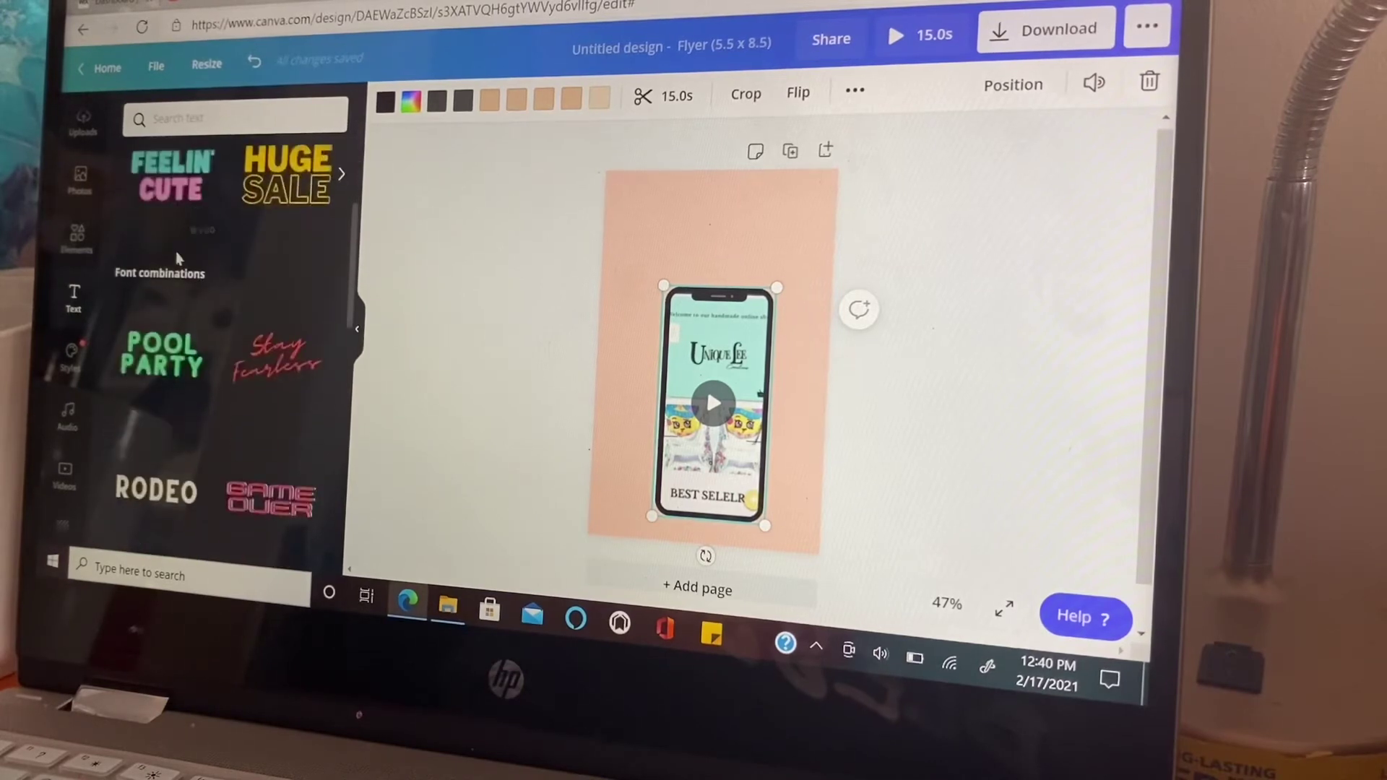
scroll(179, 258, "down", 1)
scroll(195, 244, "down", 2)
scroll(201, 255, "up", 2)
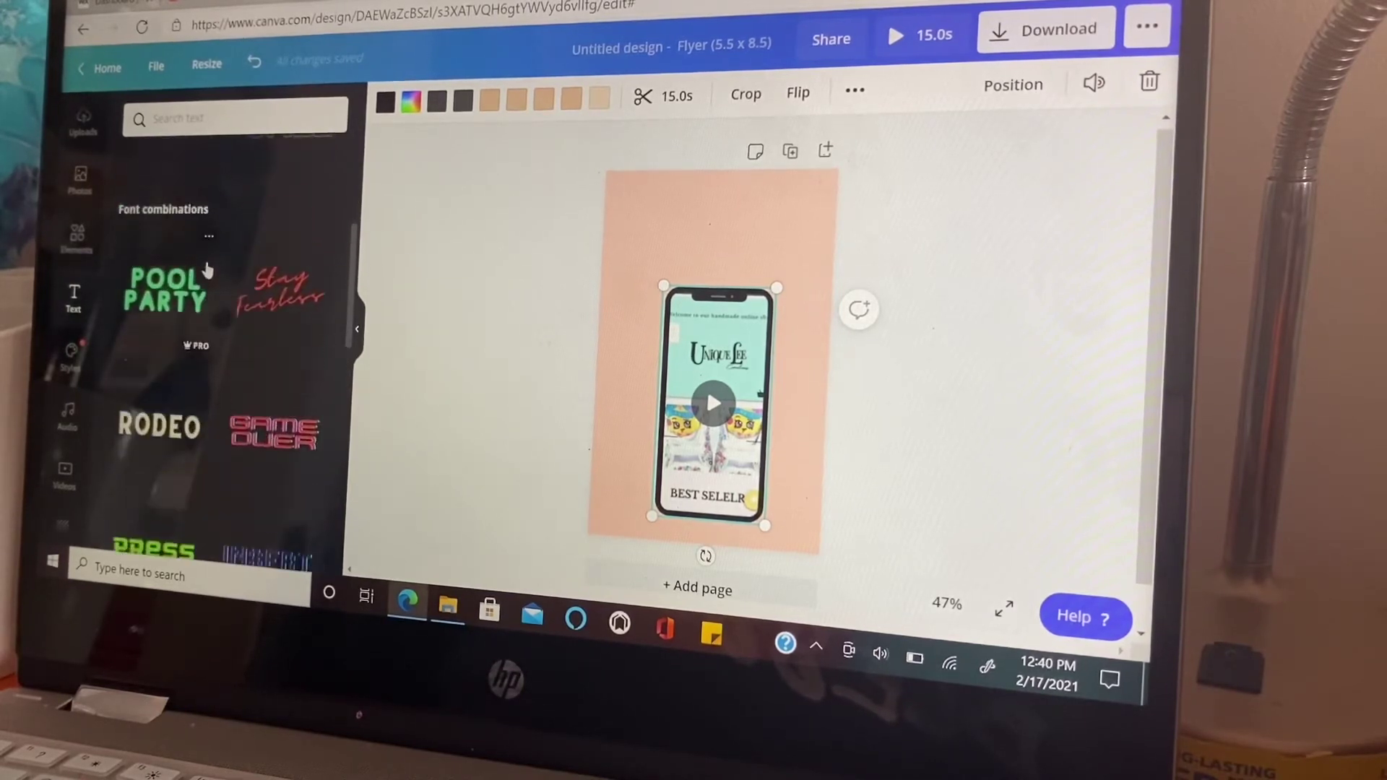
scroll(207, 269, "up", 1)
scroll(190, 287, "up", 2)
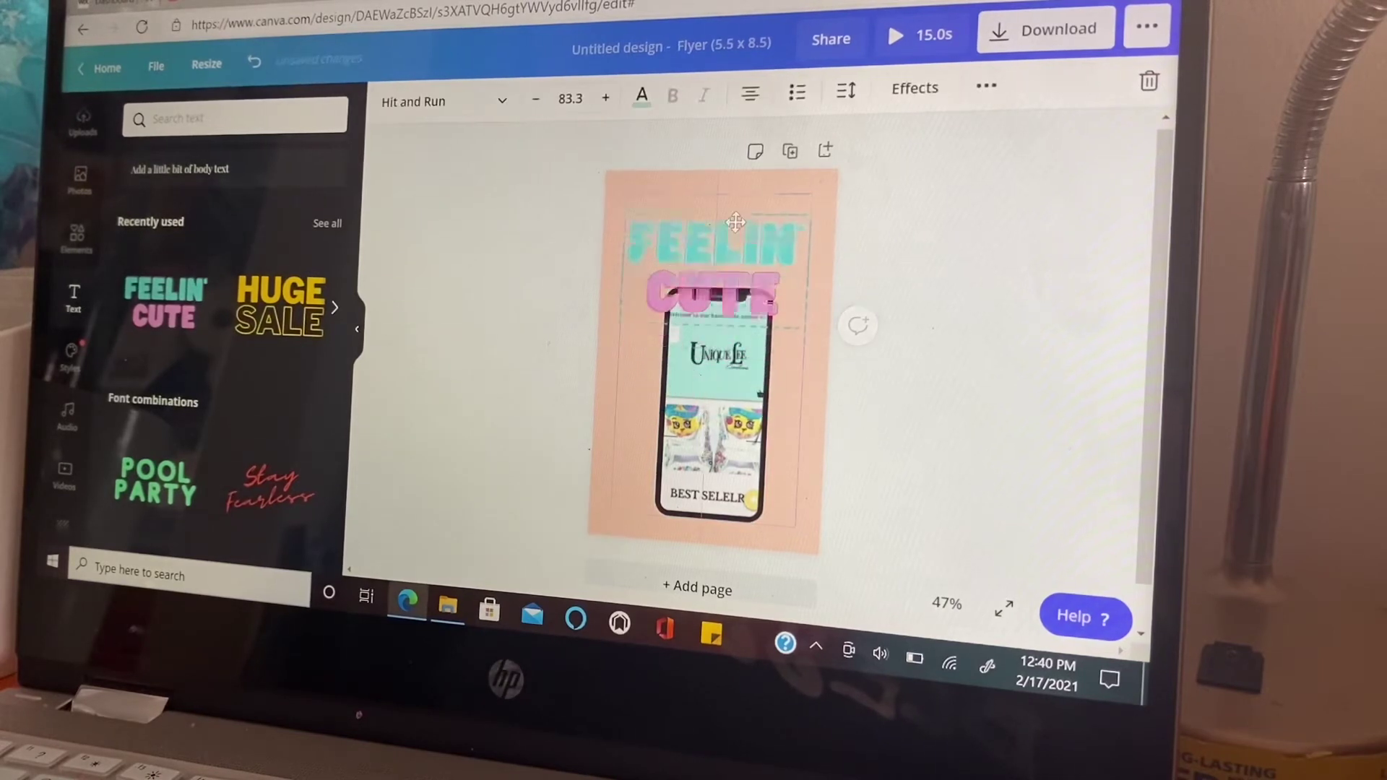
left_click_drag(735, 340, 740, 203)
double_click(741, 203)
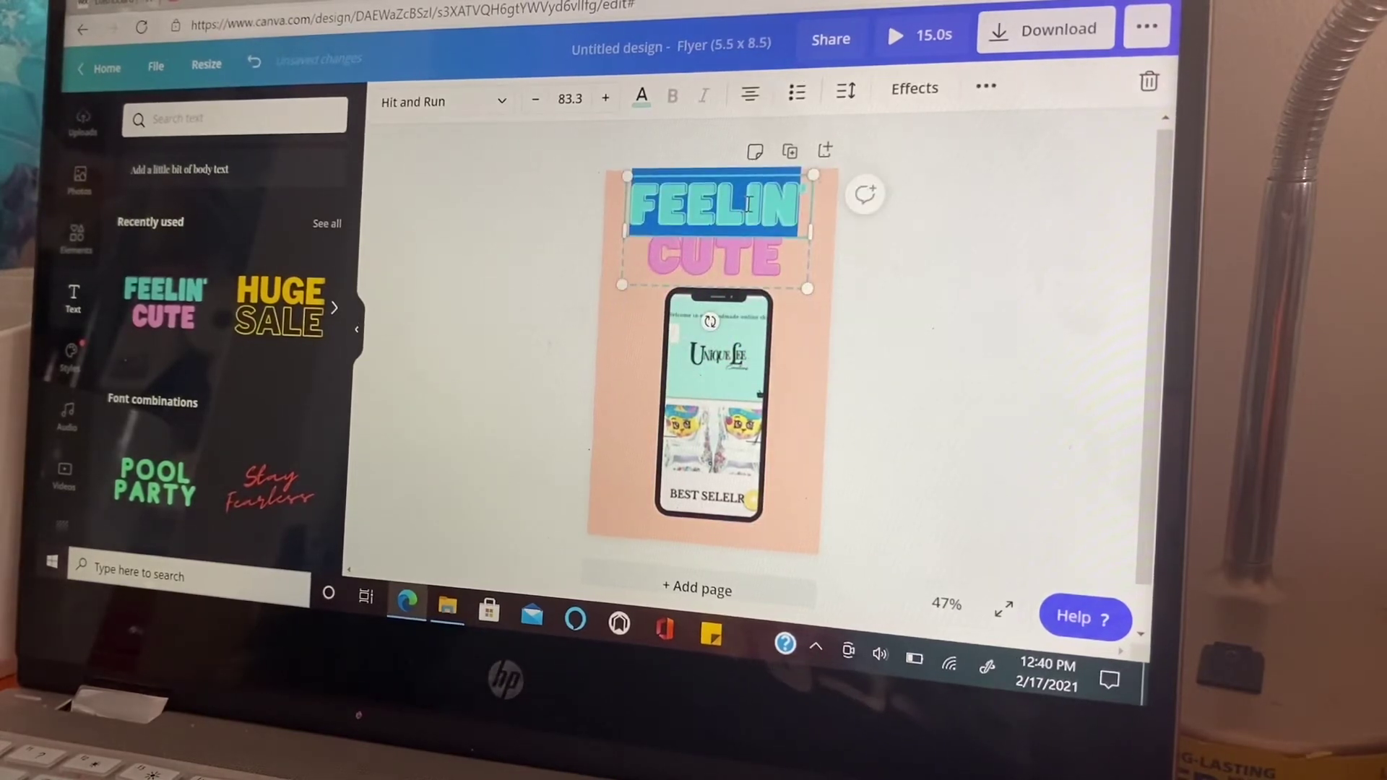
type("WEBSI")
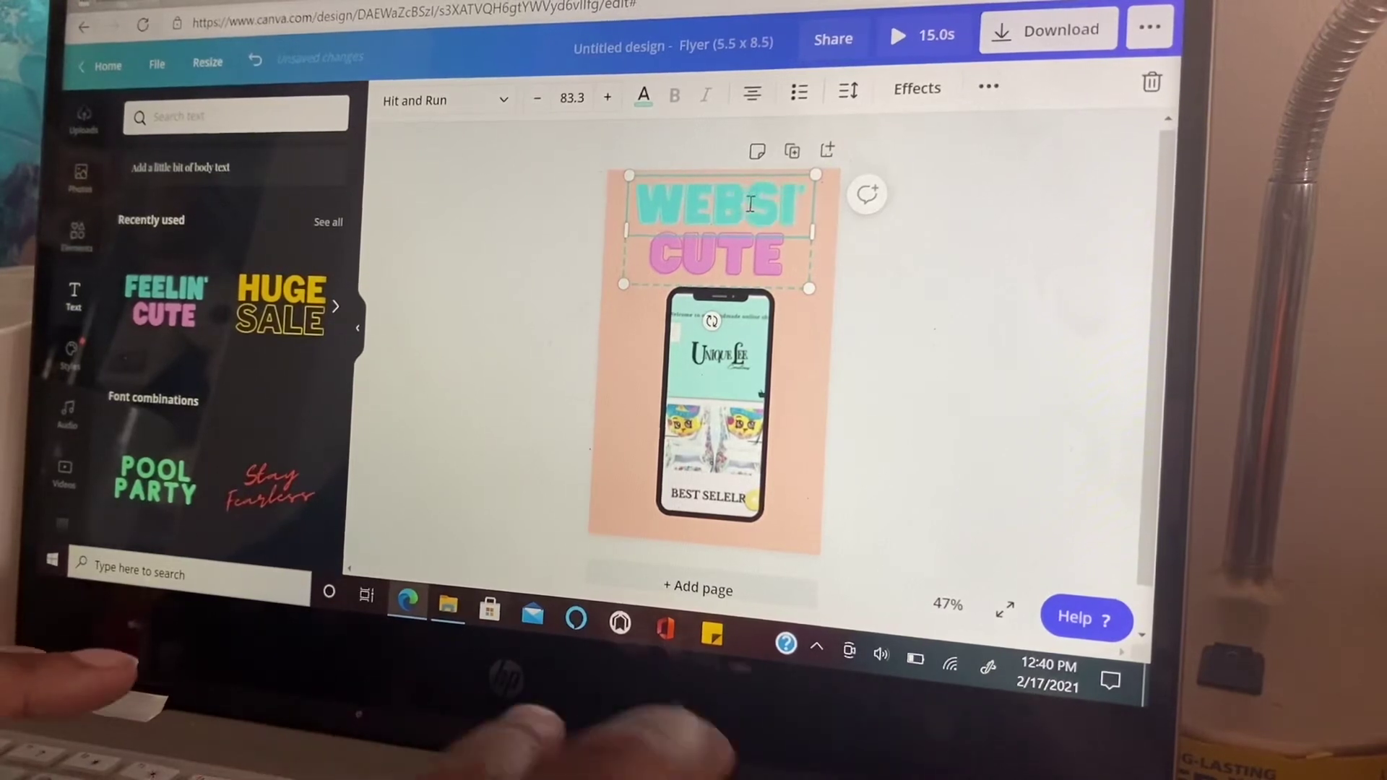
key("BackSpace")
key("BackSpace")
key("BackSpace")
key("BackSpace")
key("BackSpace")
type("NE")
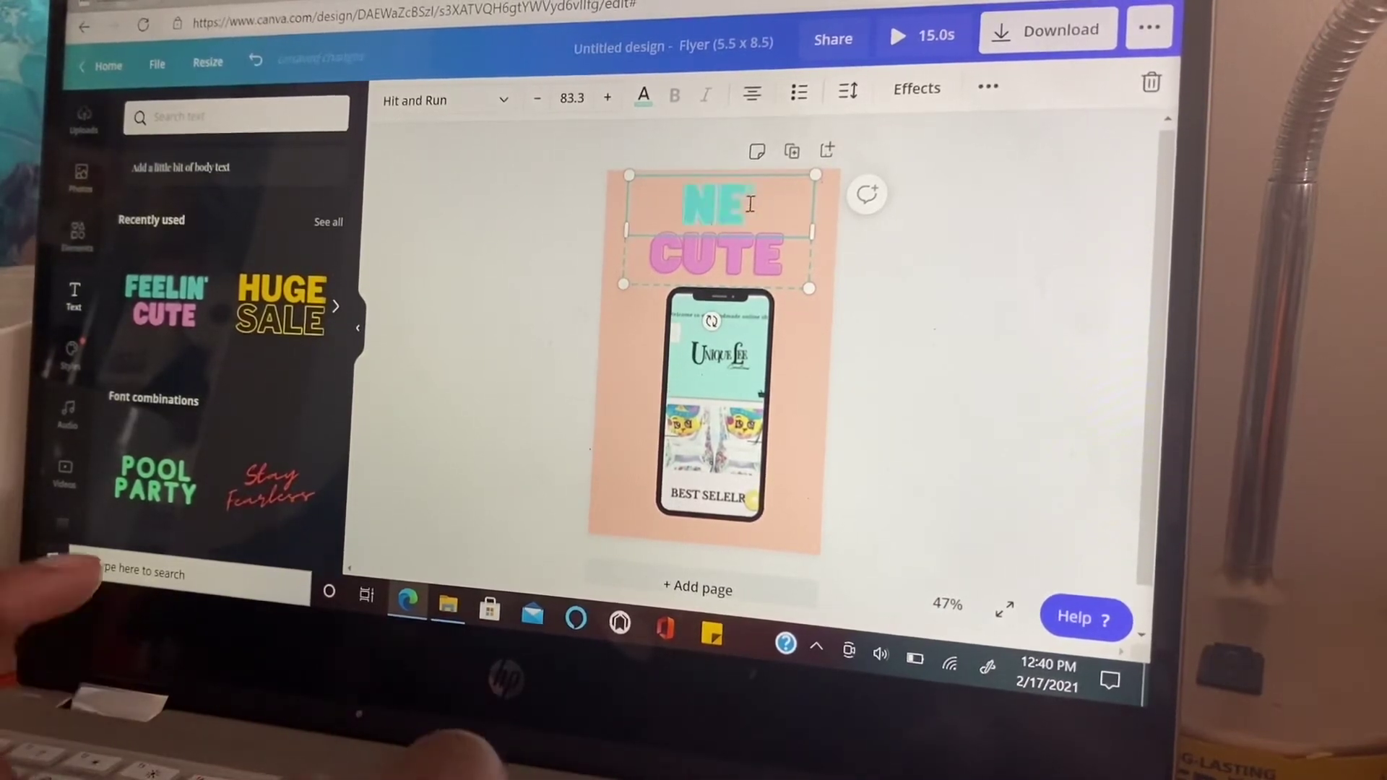
type("W")
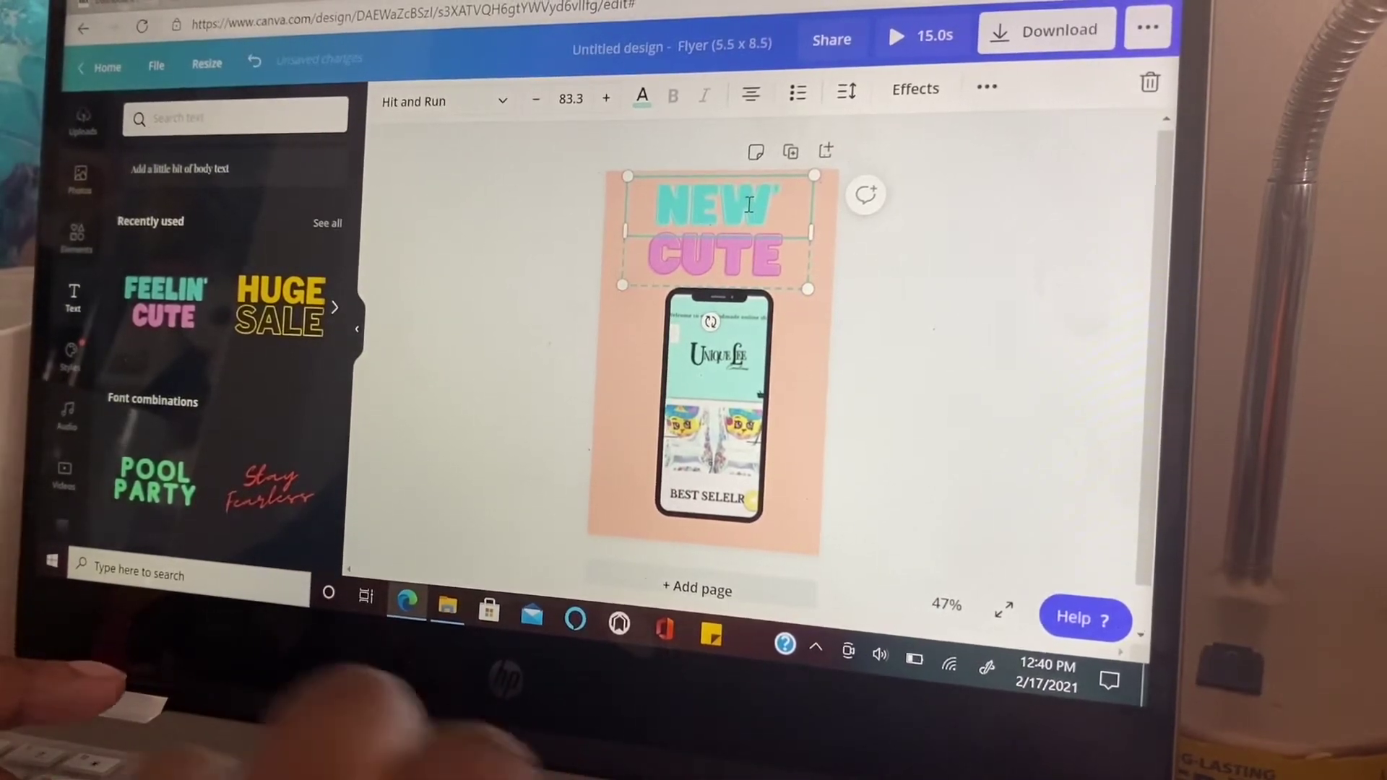
Step: Replace CUTE with WEBSITE, shrink the font to 65.3, and nudge the headline lower
left_click(780, 251)
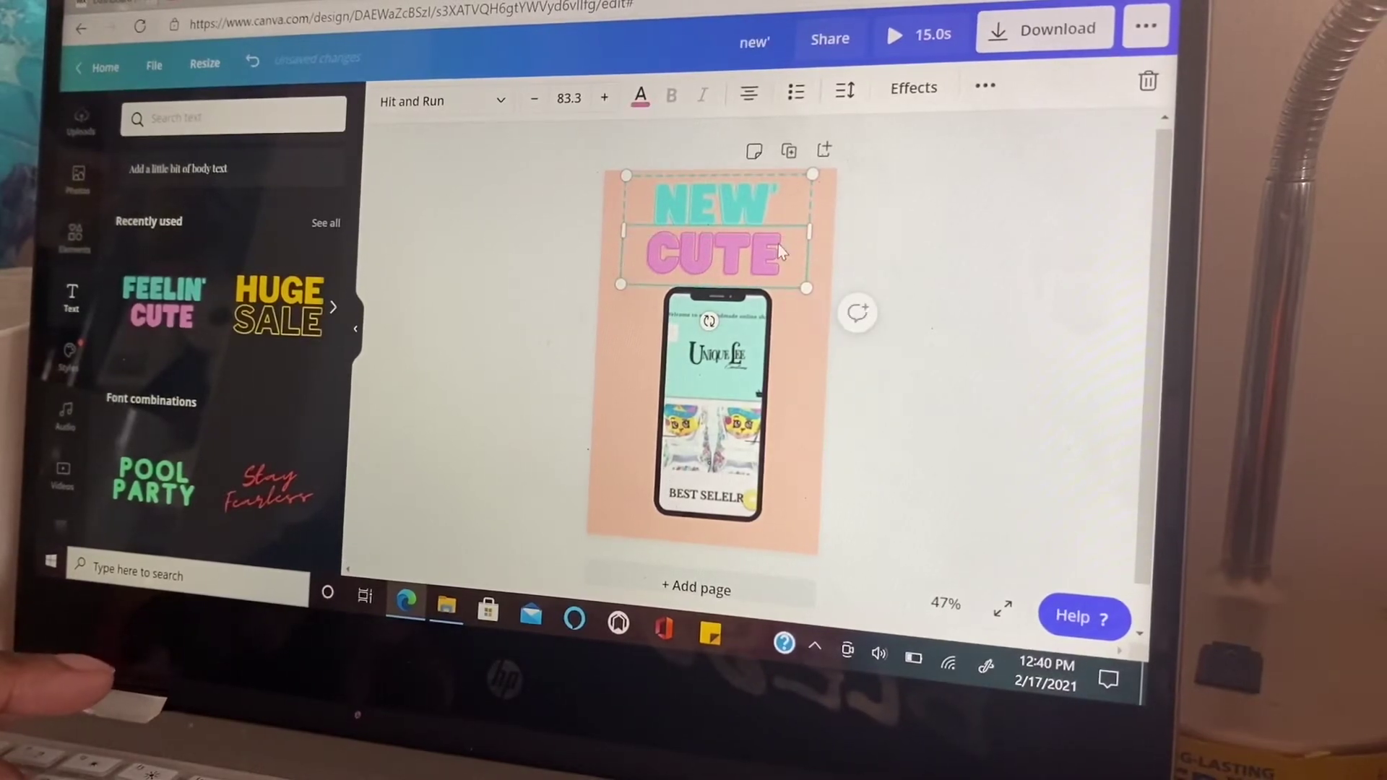
double_click(780, 251)
type("WE")
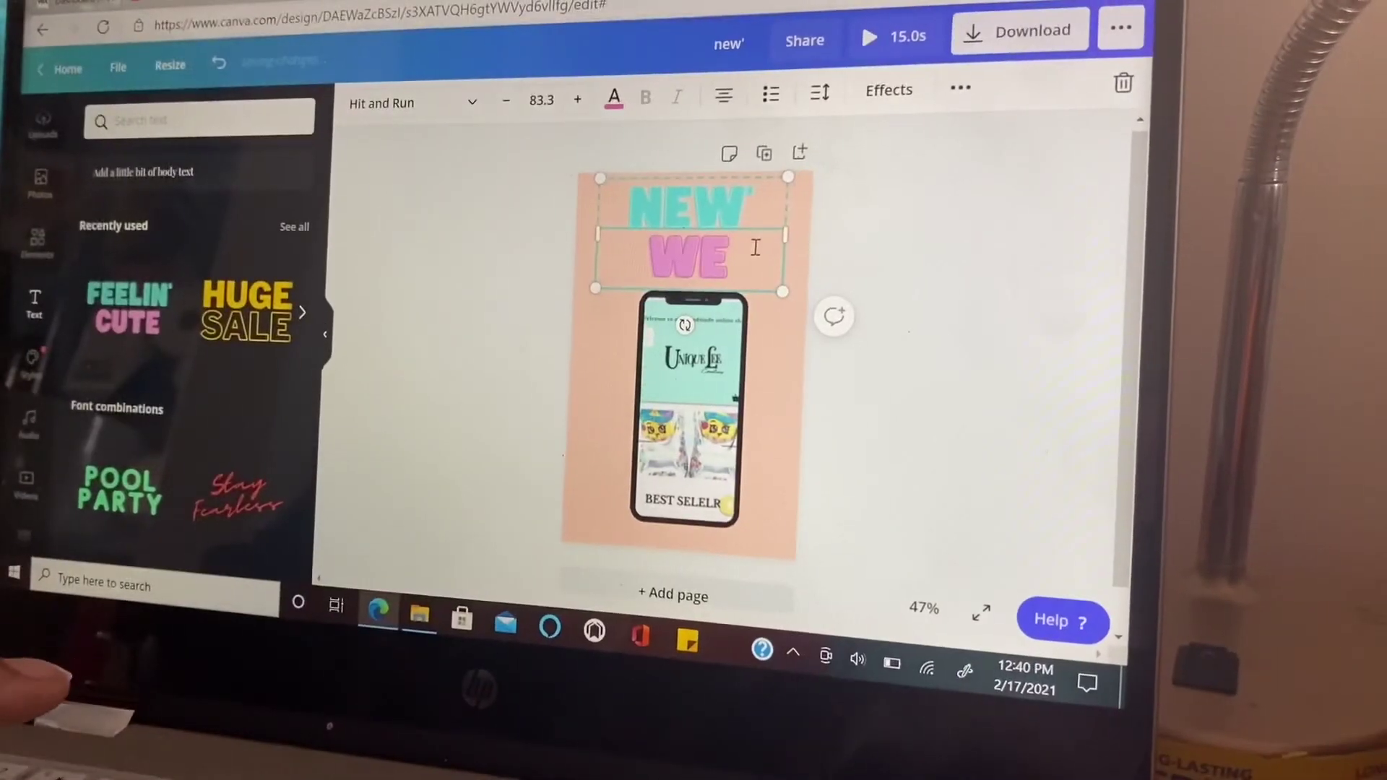
type("BSITE")
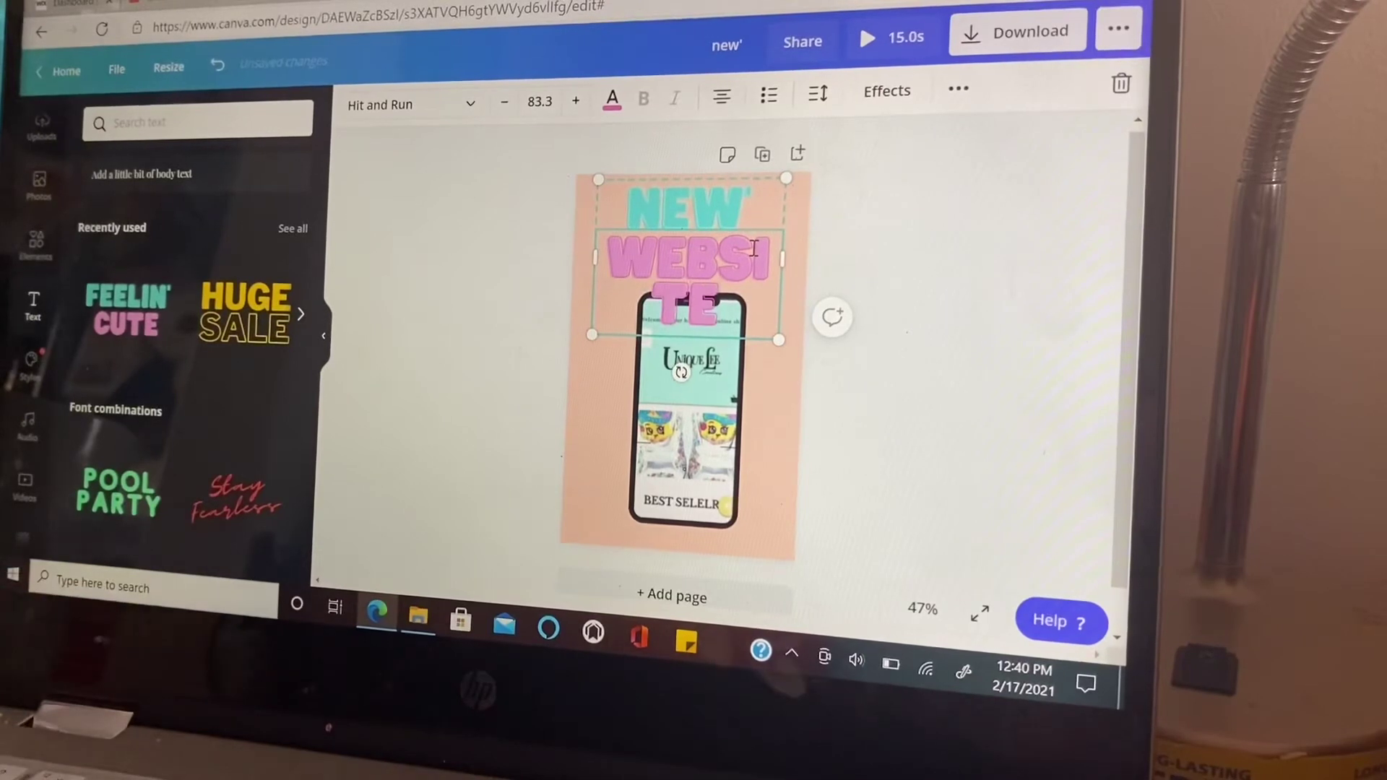
left_click(504, 102)
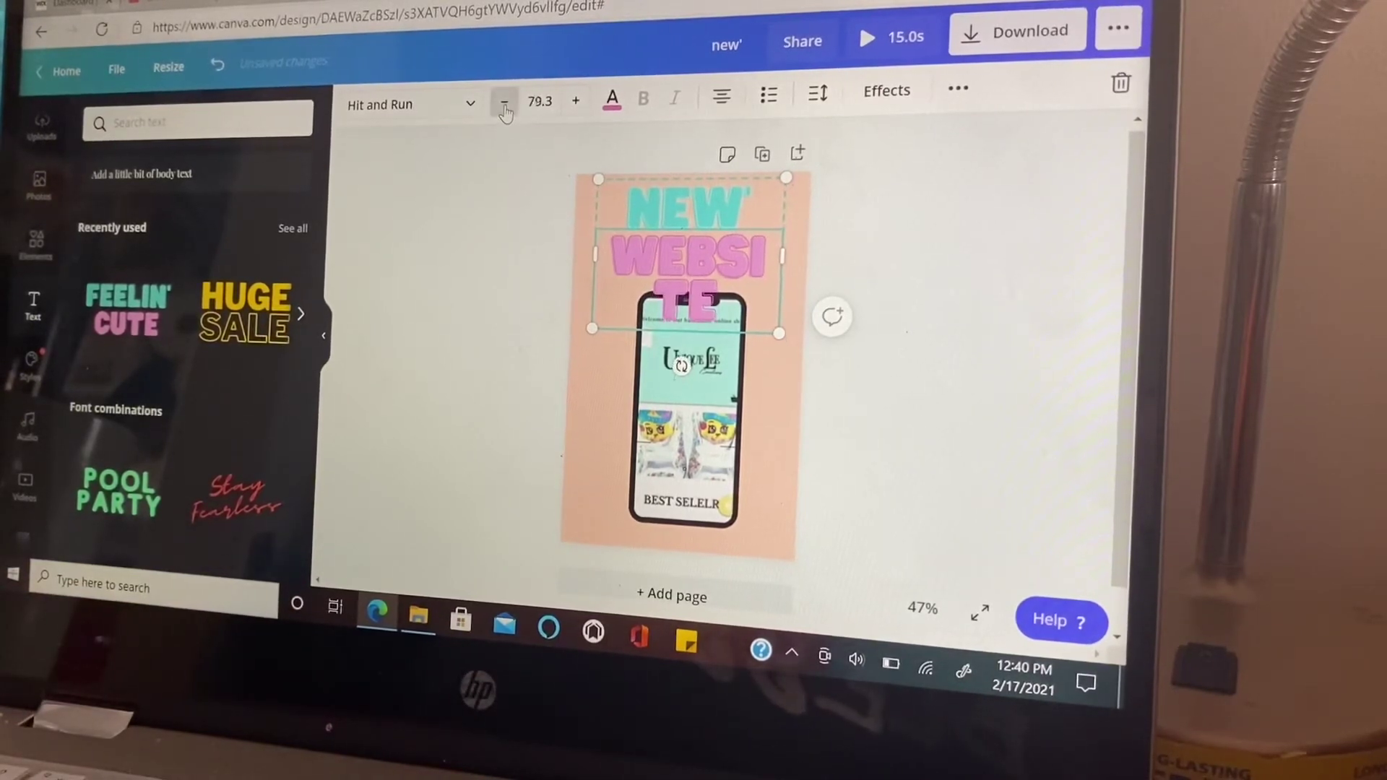
left_click(507, 104)
left_click(507, 104)
left_click(506, 104)
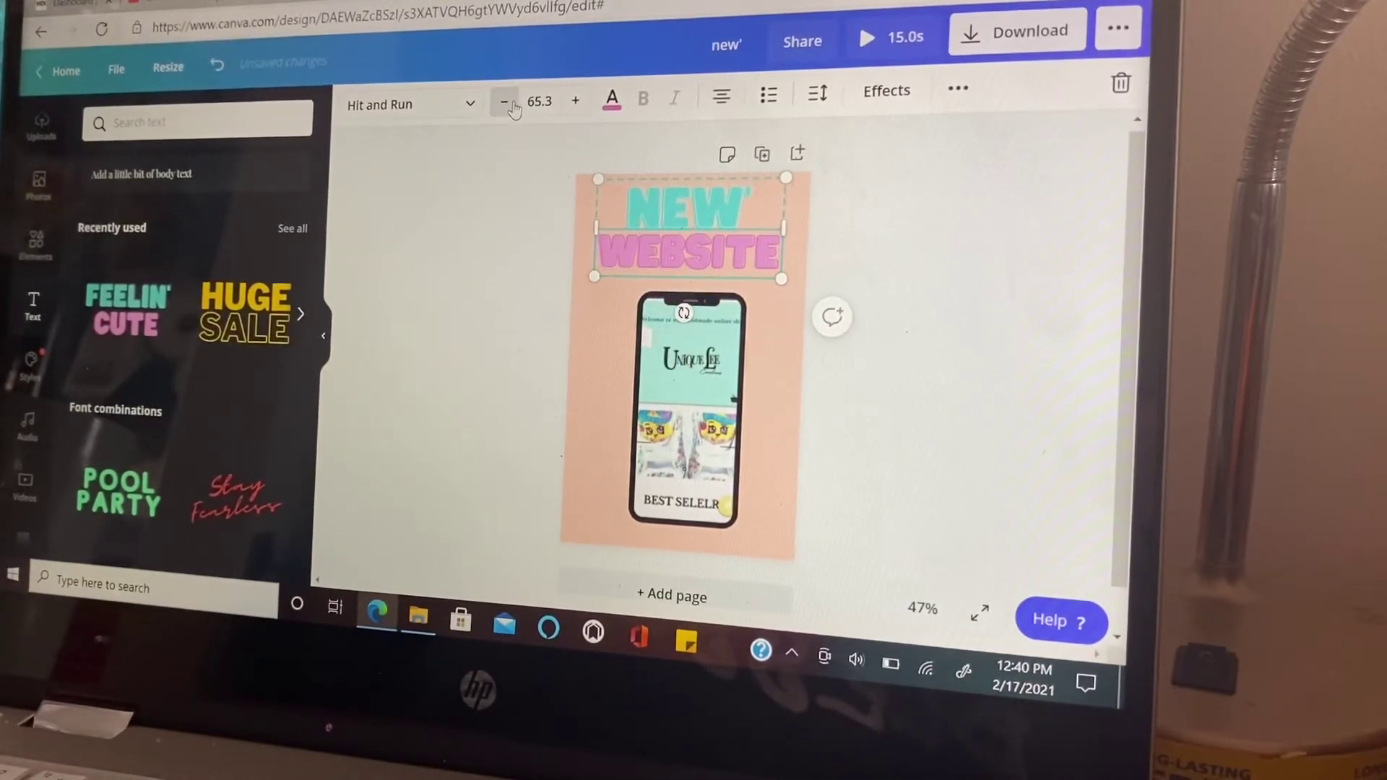
left_click(856, 281)
left_click_drag(742, 238, 742, 247)
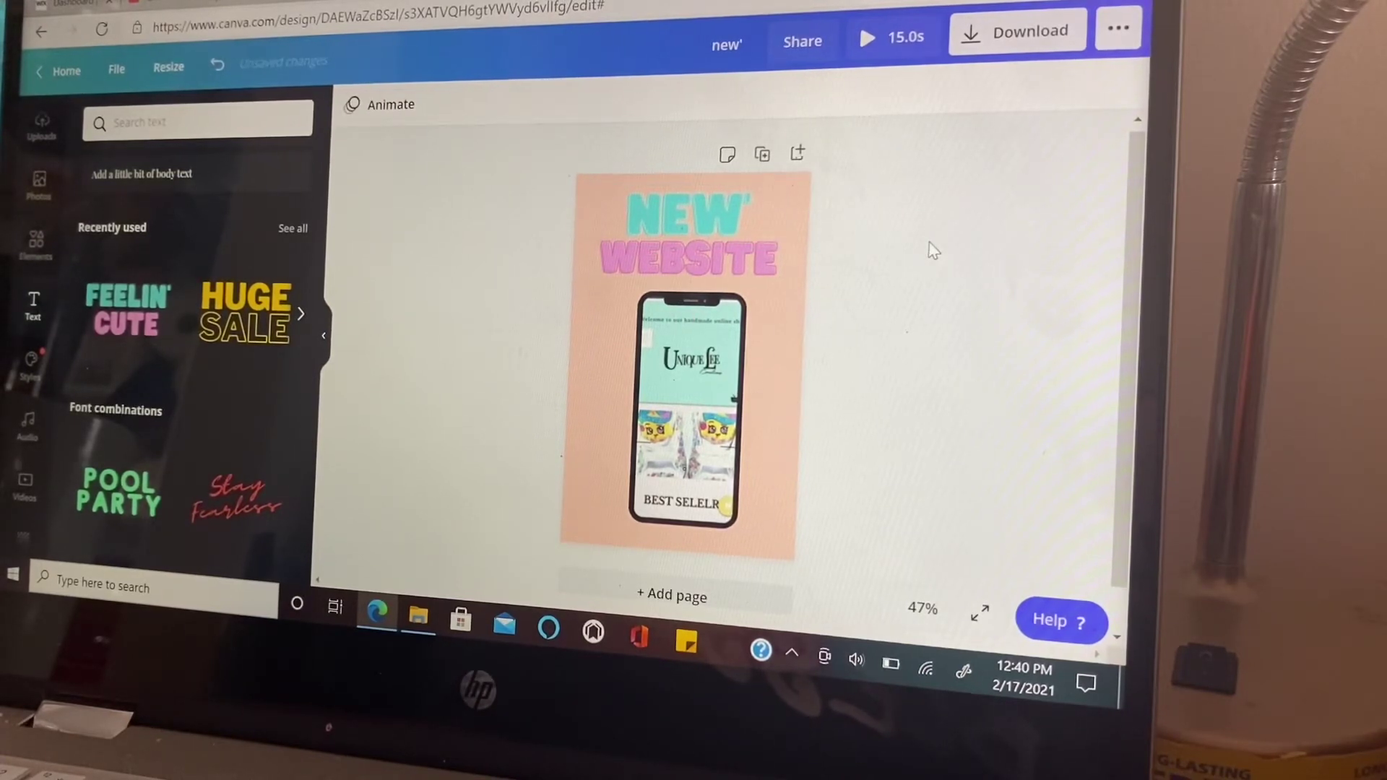
left_click(707, 367)
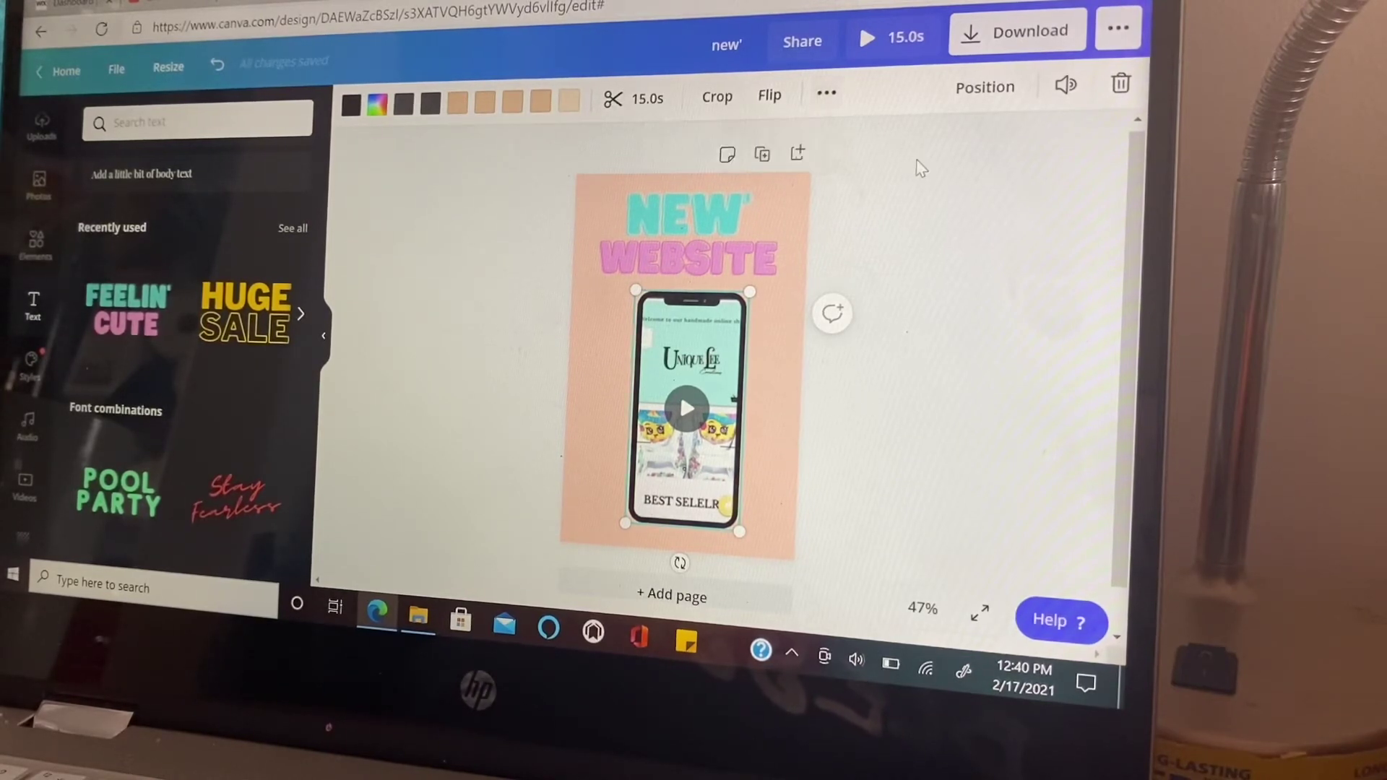
left_click(918, 164)
left_click(702, 374)
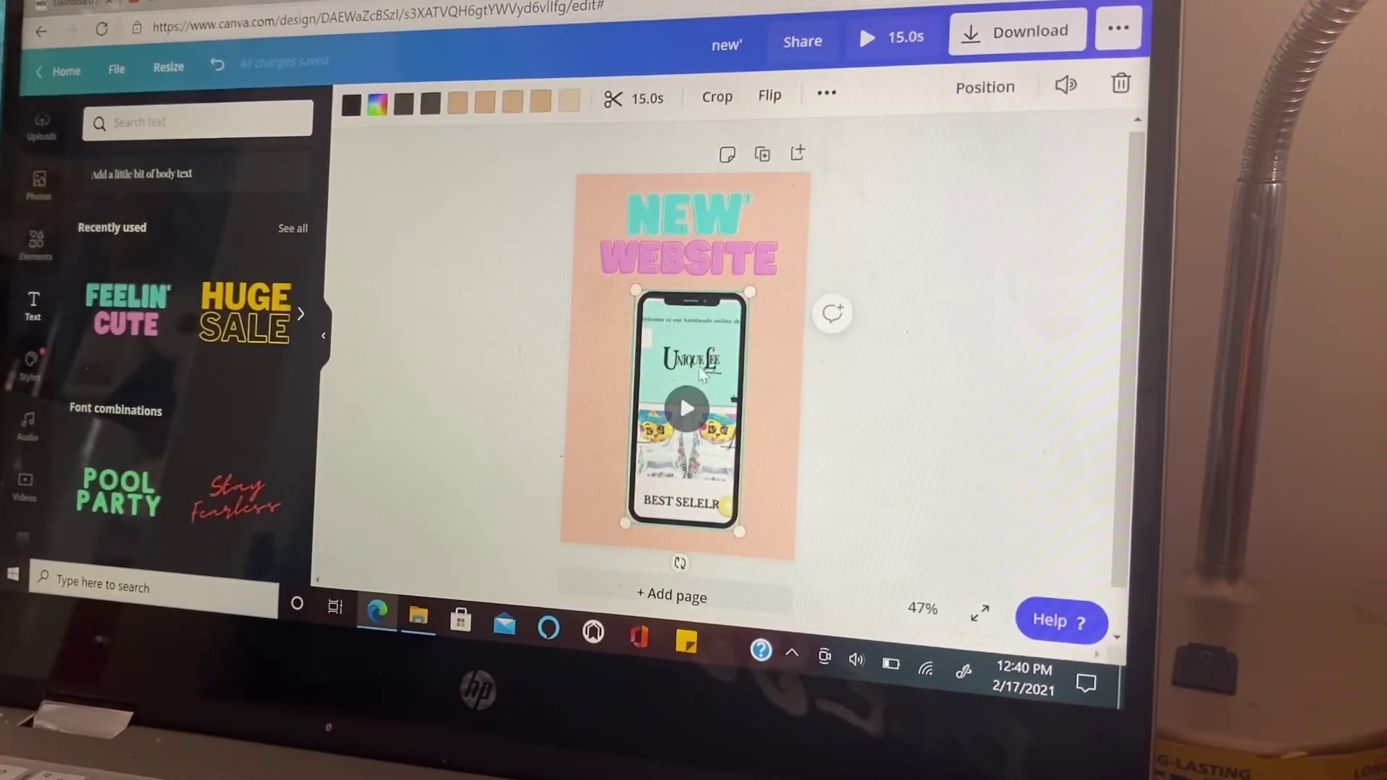
left_click(688, 409)
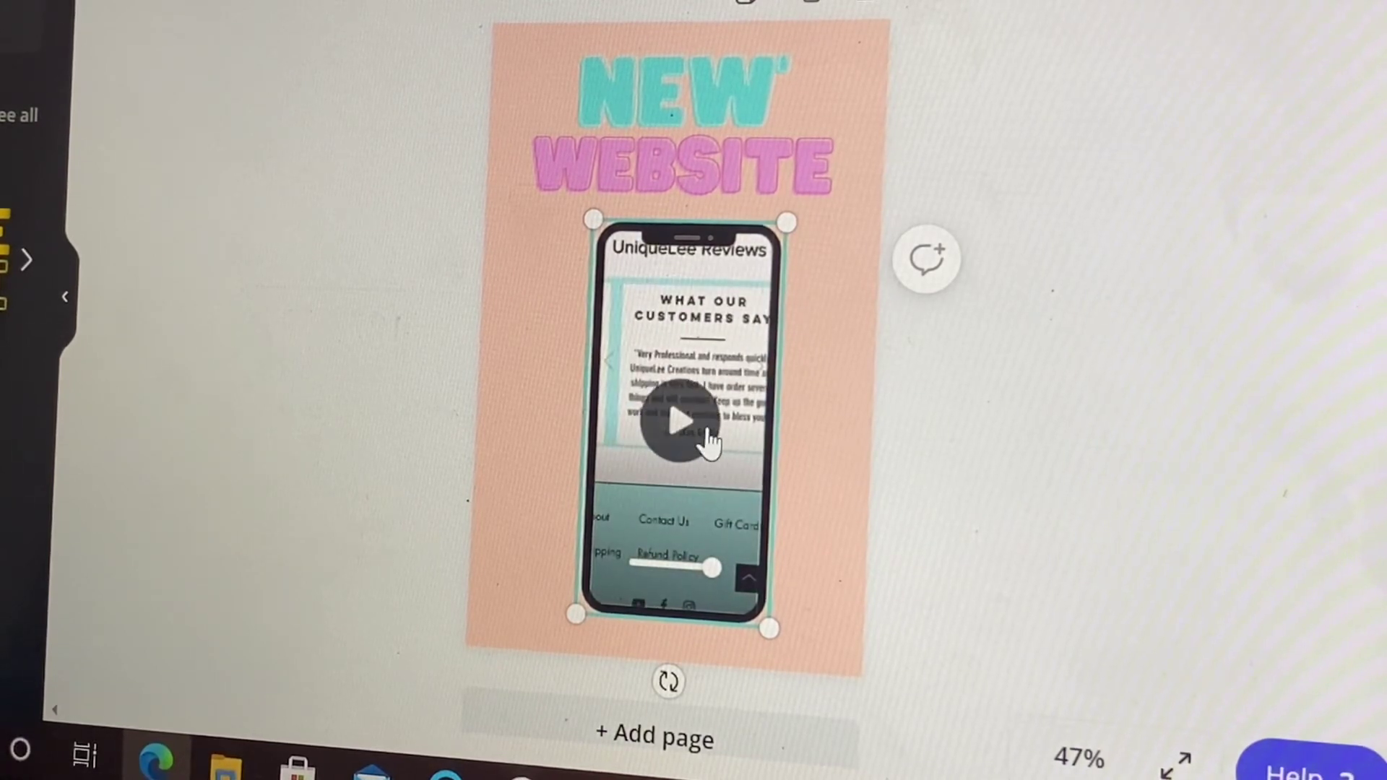
left_click(715, 433)
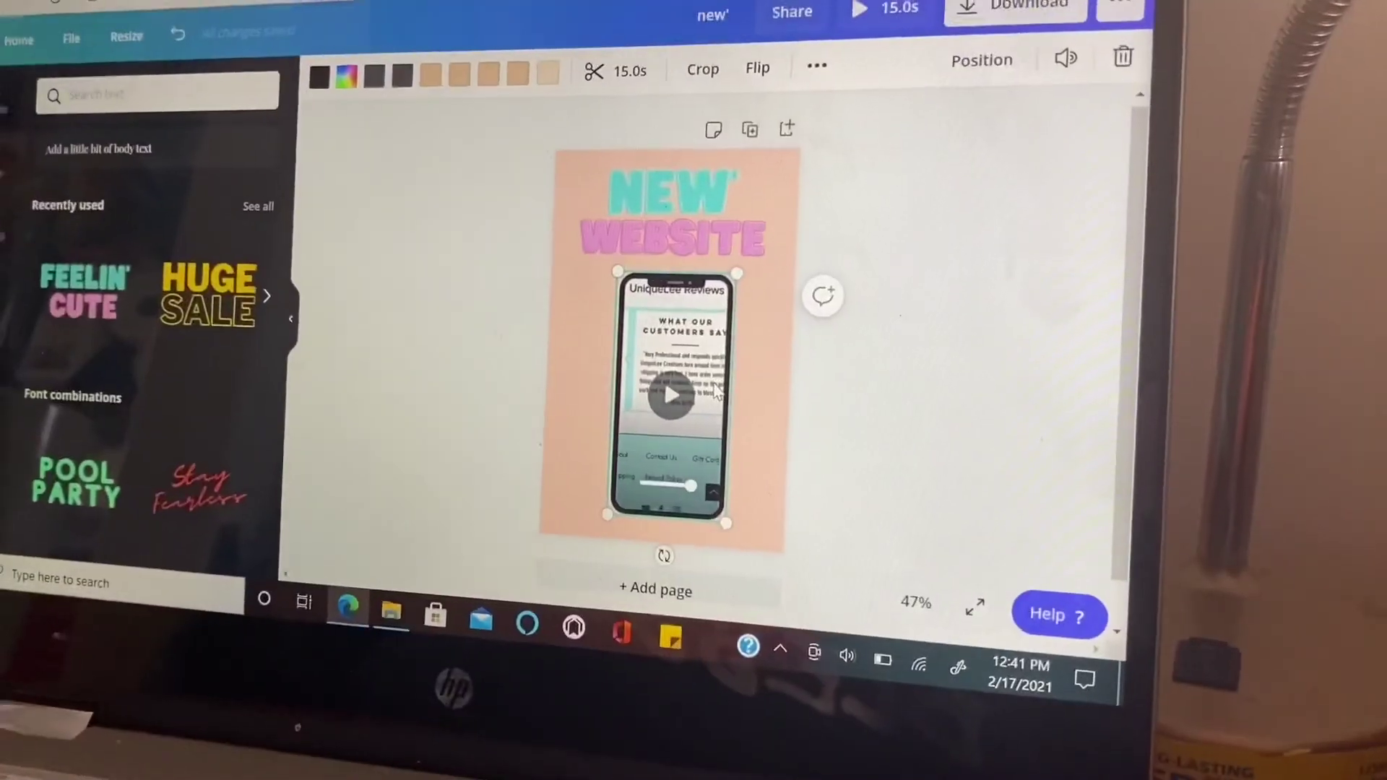
Step: Shrink the phone video and move it to the lower left of the flyer
left_click_drag(716, 390, 596, 369)
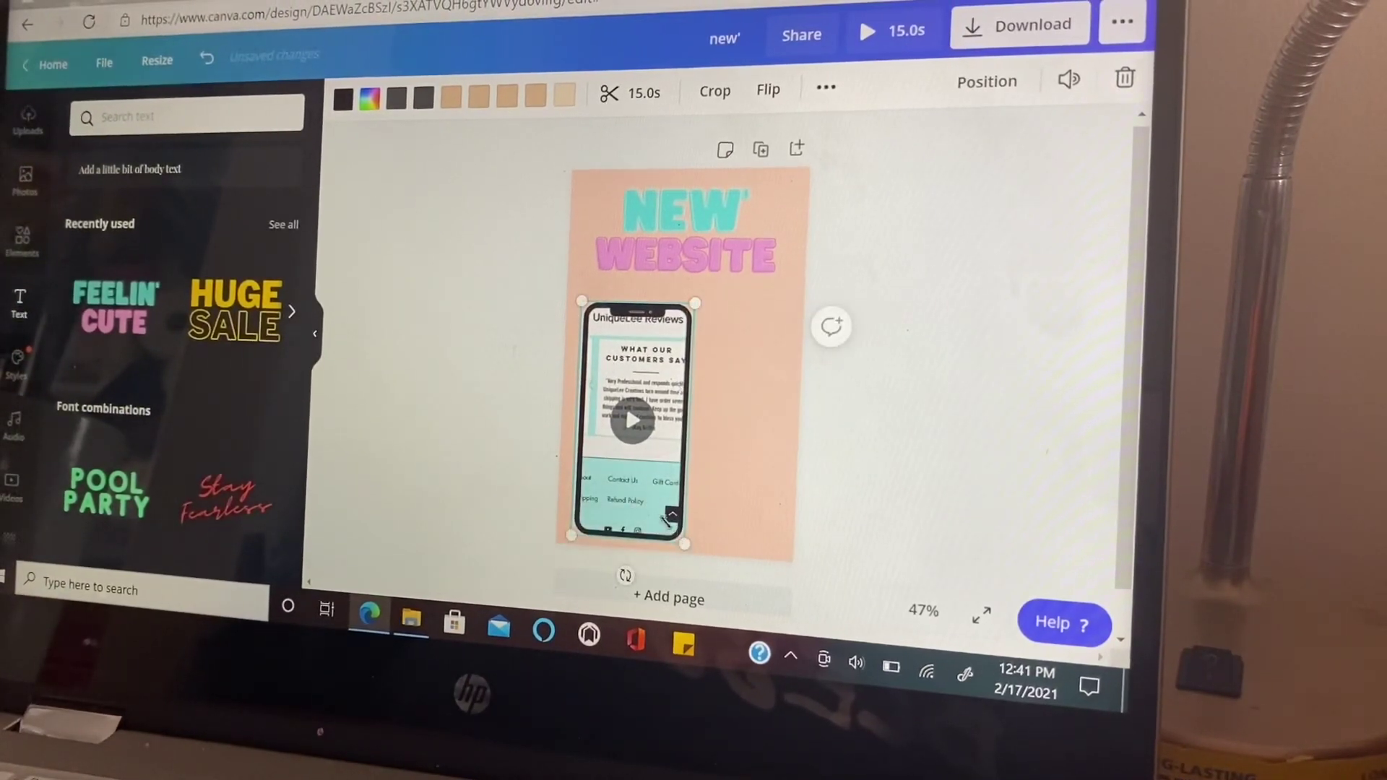
left_click_drag(666, 518, 652, 482)
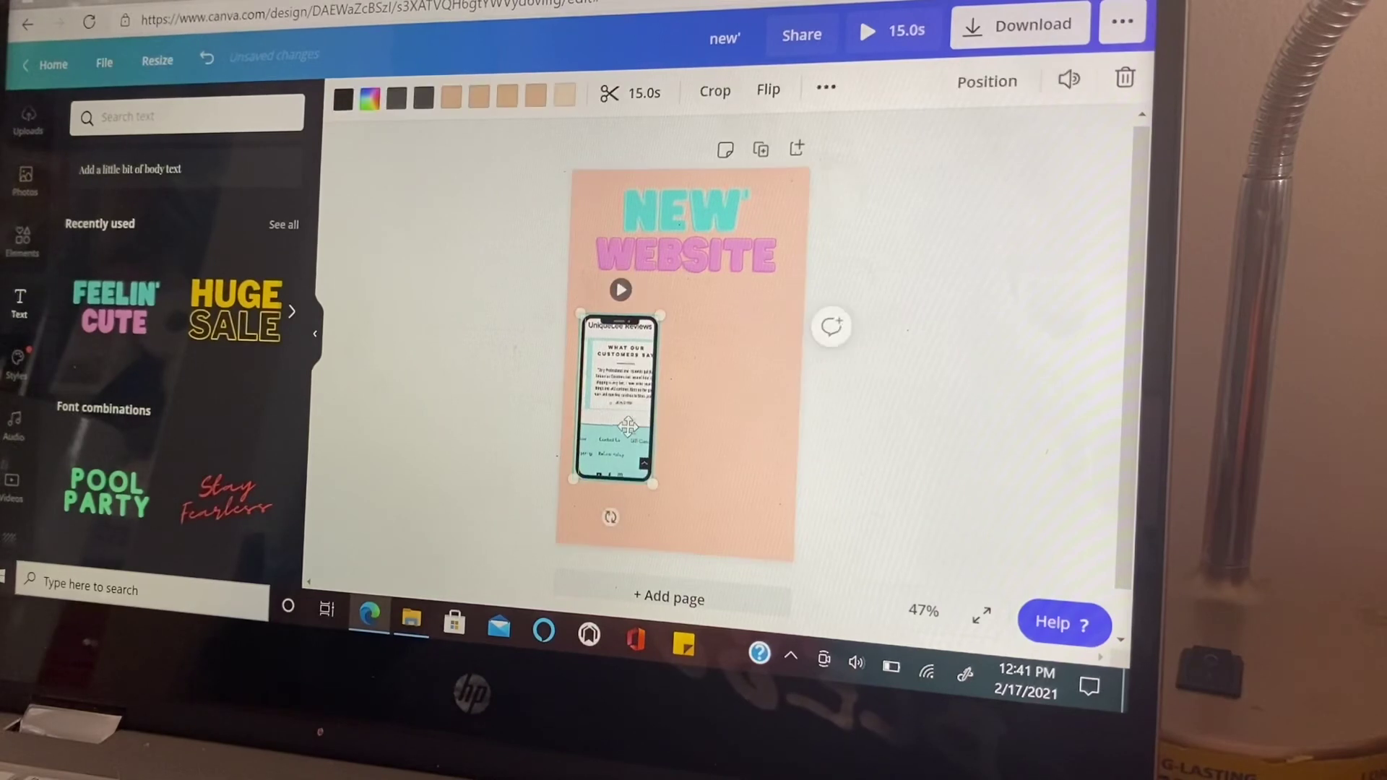
left_click_drag(626, 426, 622, 452)
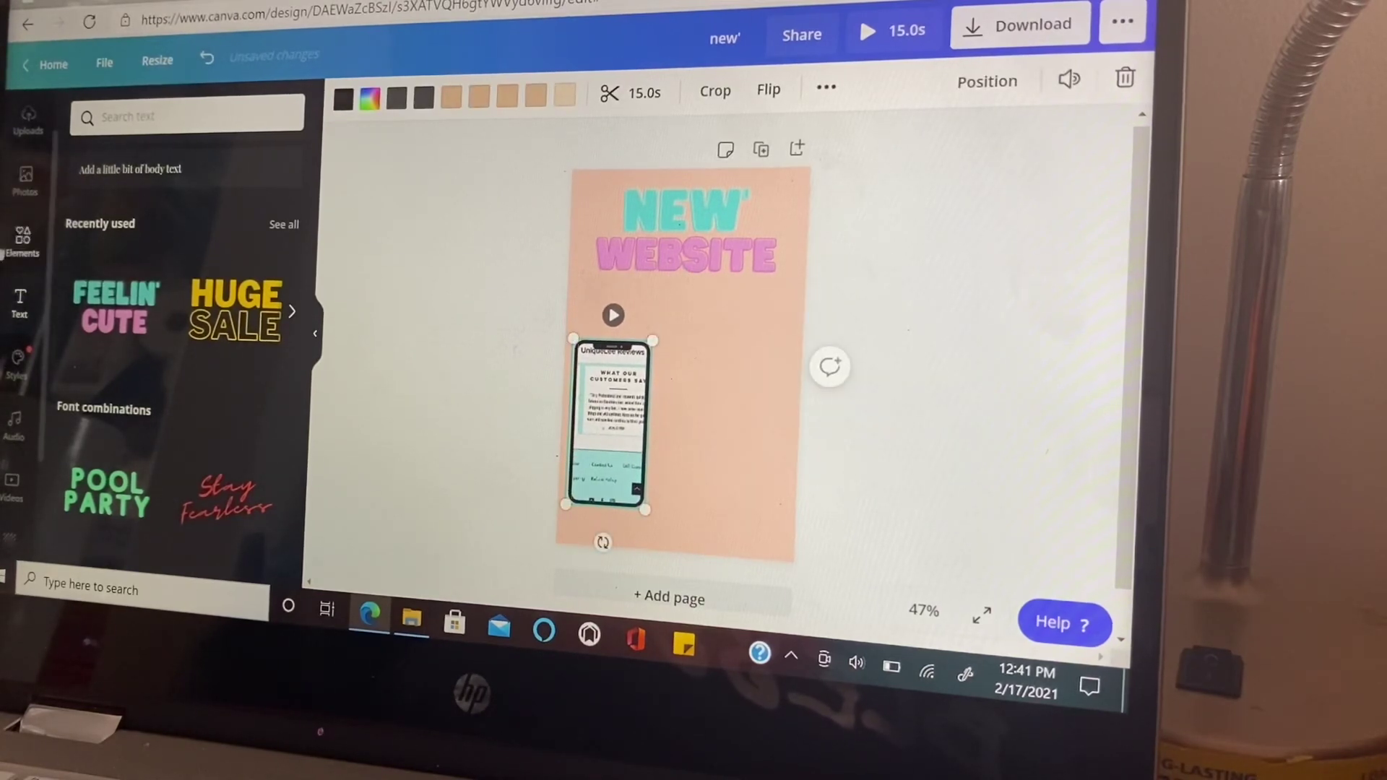
left_click(17, 240)
Step: Search the Elements library for 'paper' graphics
left_click(163, 117)
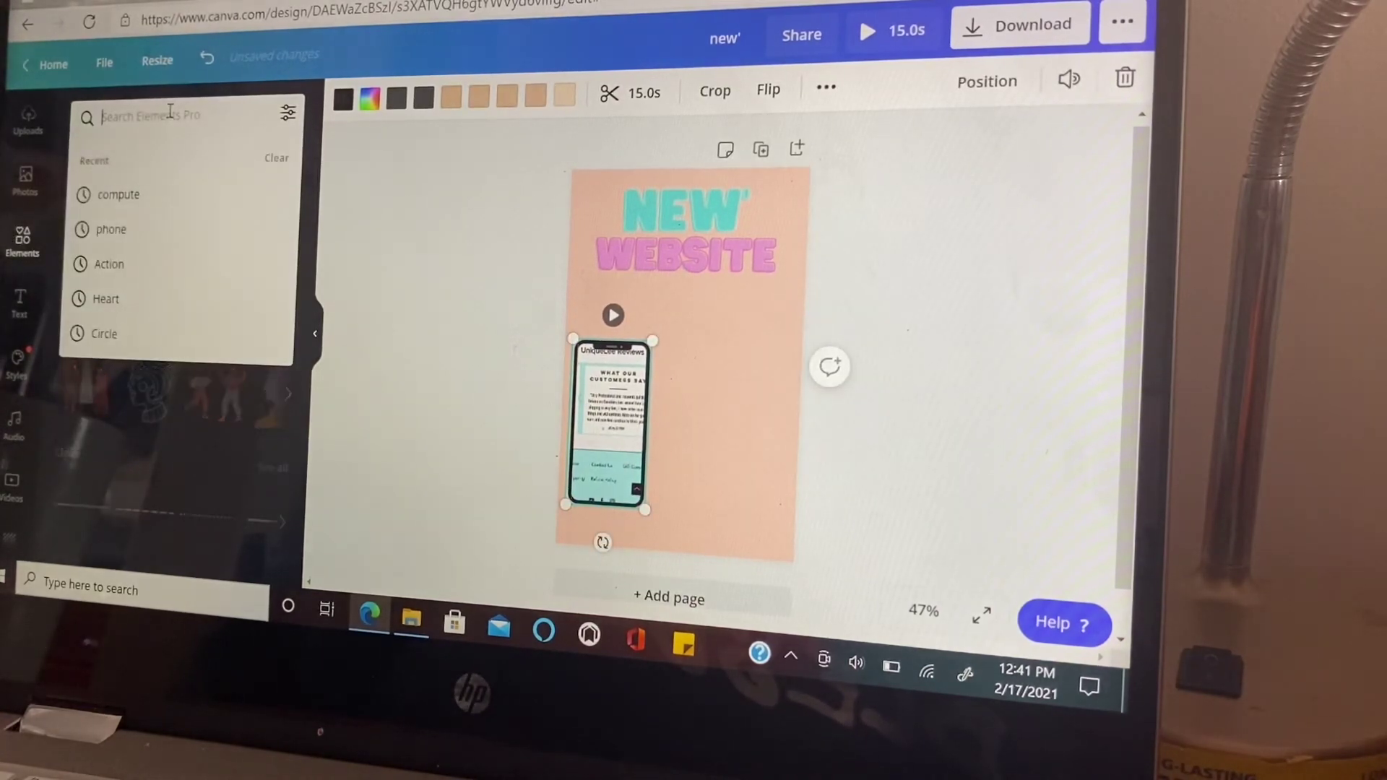
type("pa")
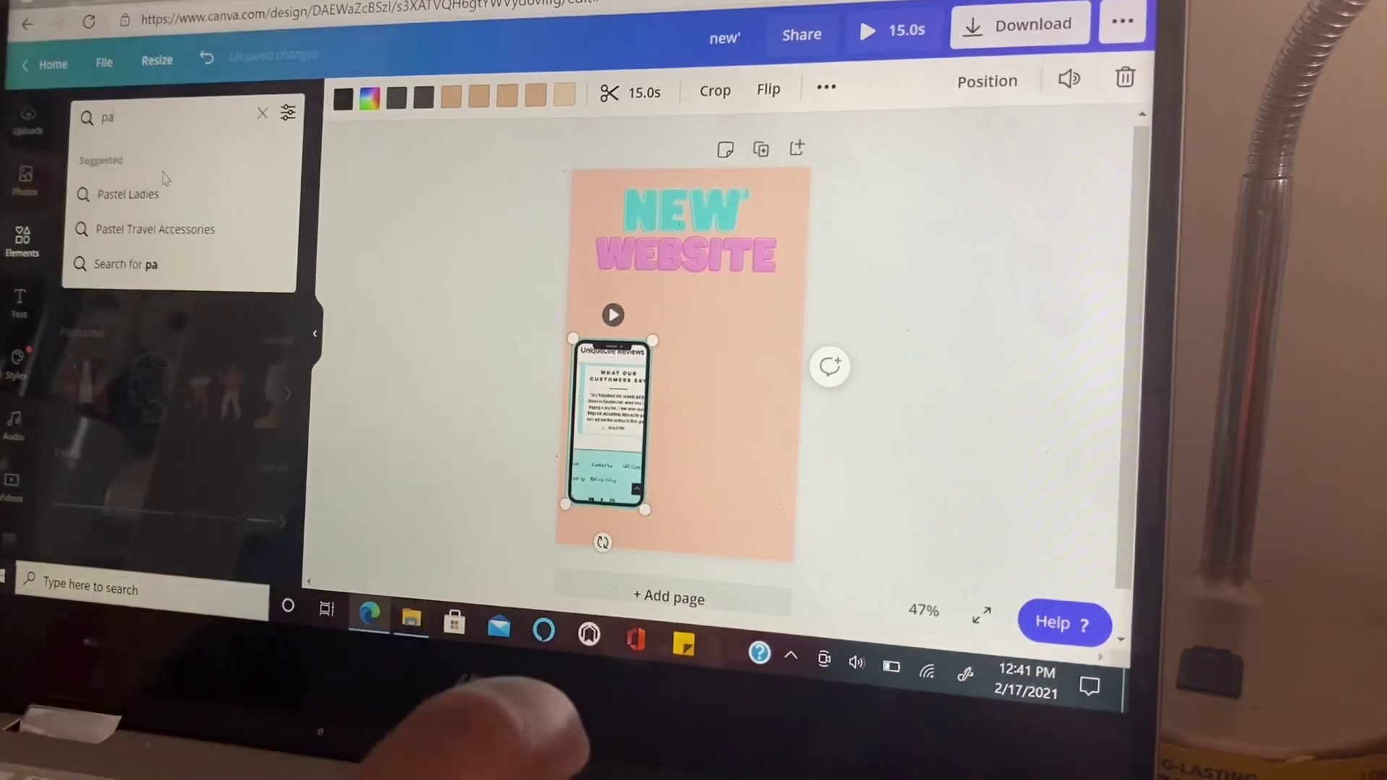
type("per")
key("Return")
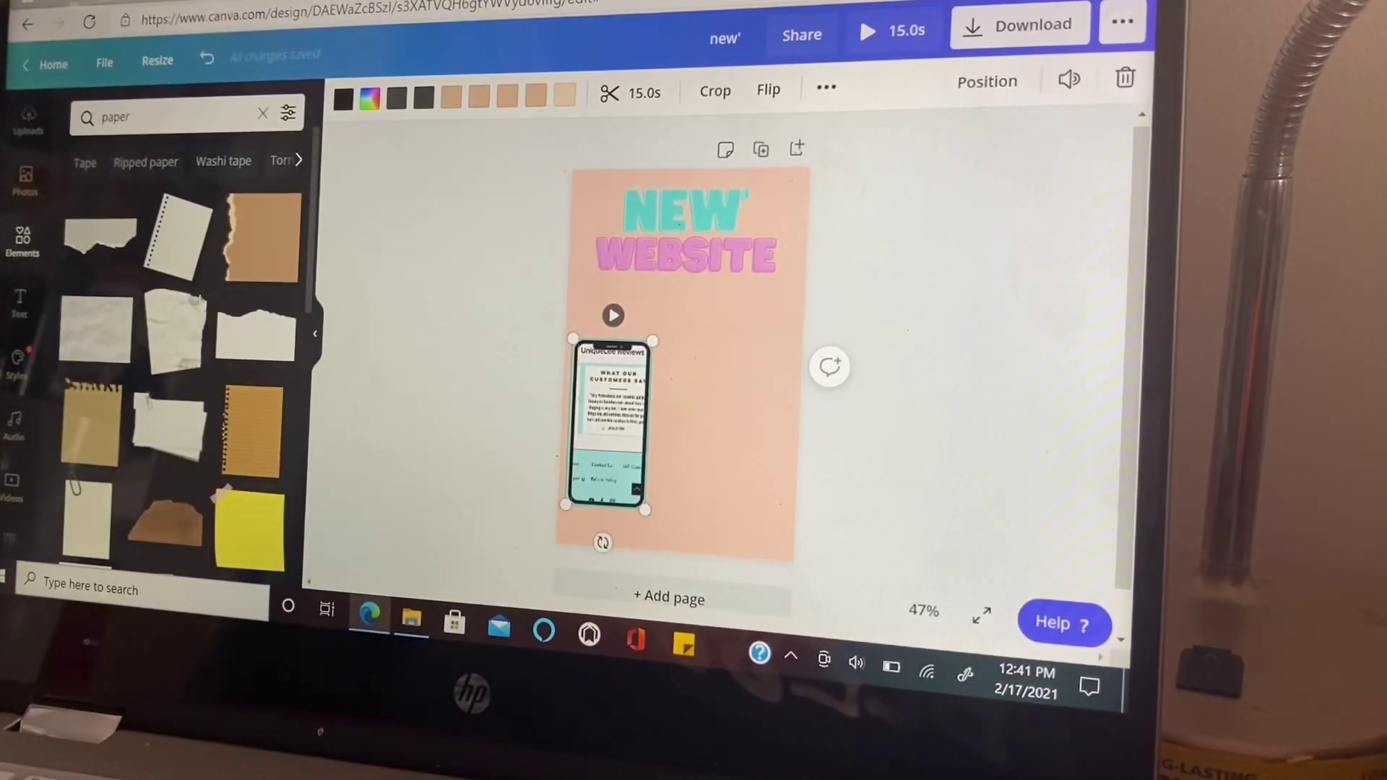
scroll(162, 336, "down", 2)
scroll(136, 399, "down", 2)
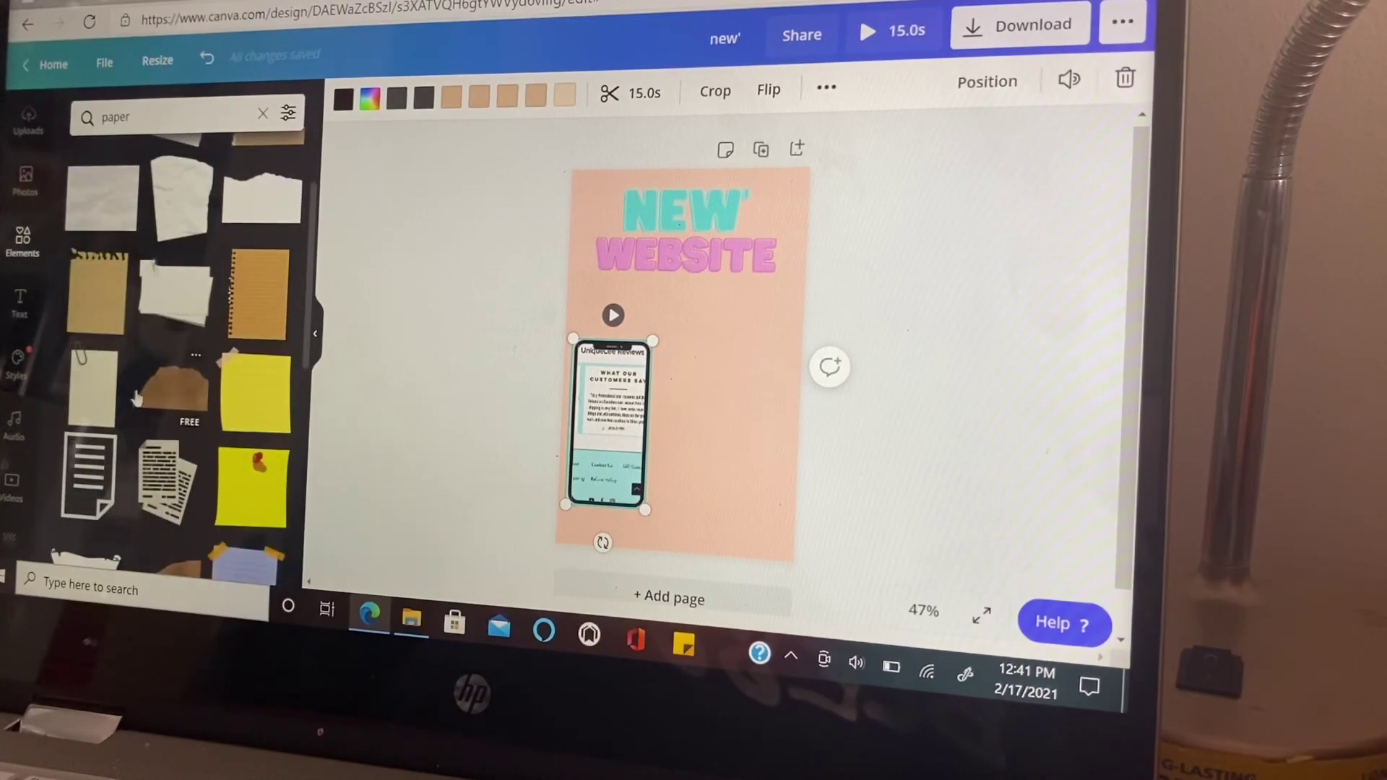